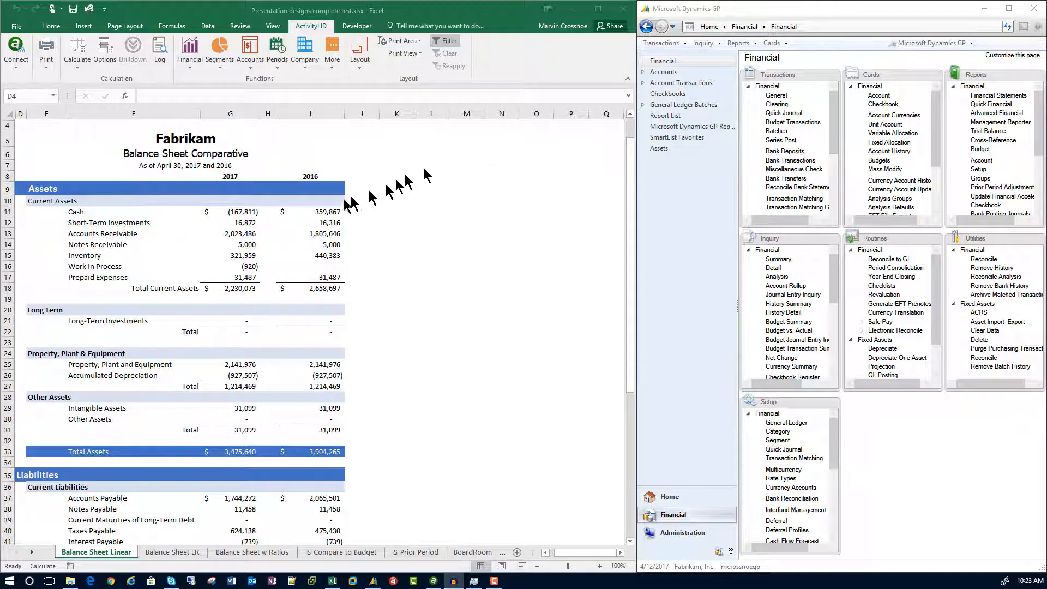
Drill down on the 2017 Inventory balance and open the source journal entry of the 2017 - 1530 - 7 line in Dynamics GP
click(248, 256)
click(266, 257)
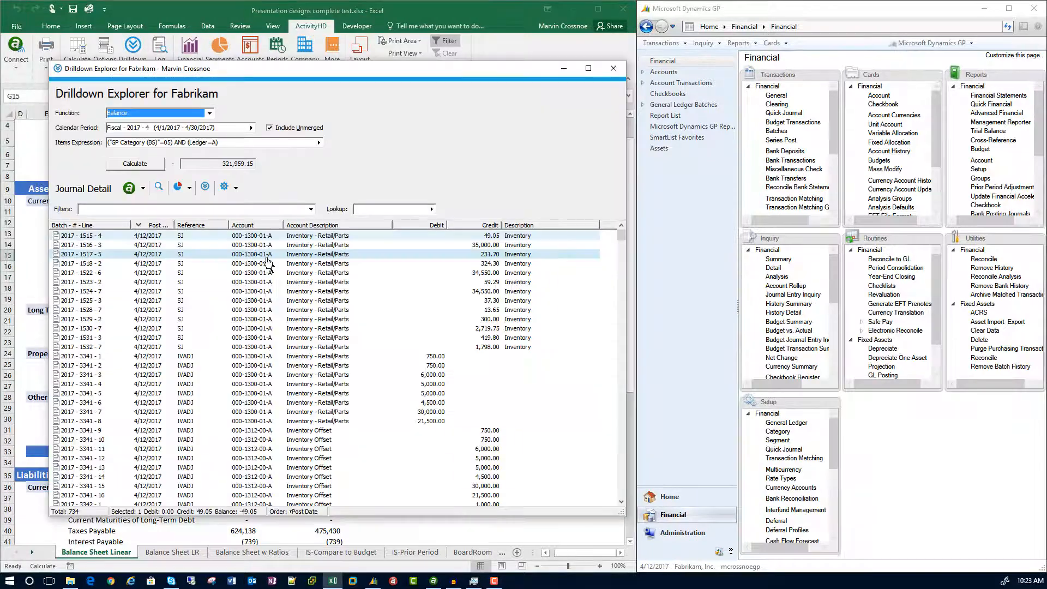
click(478, 330)
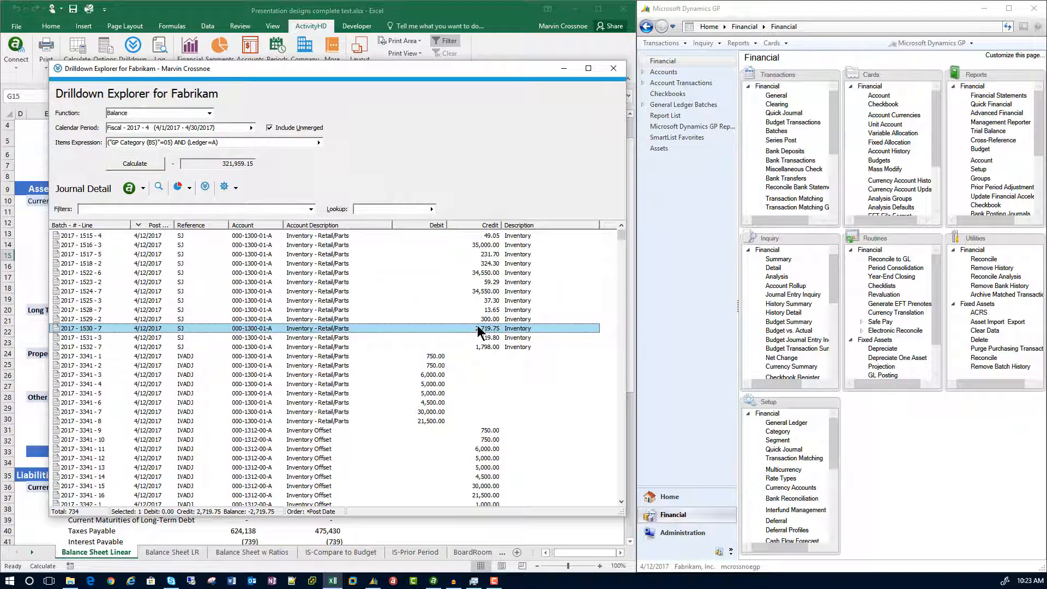
double_click(479, 327)
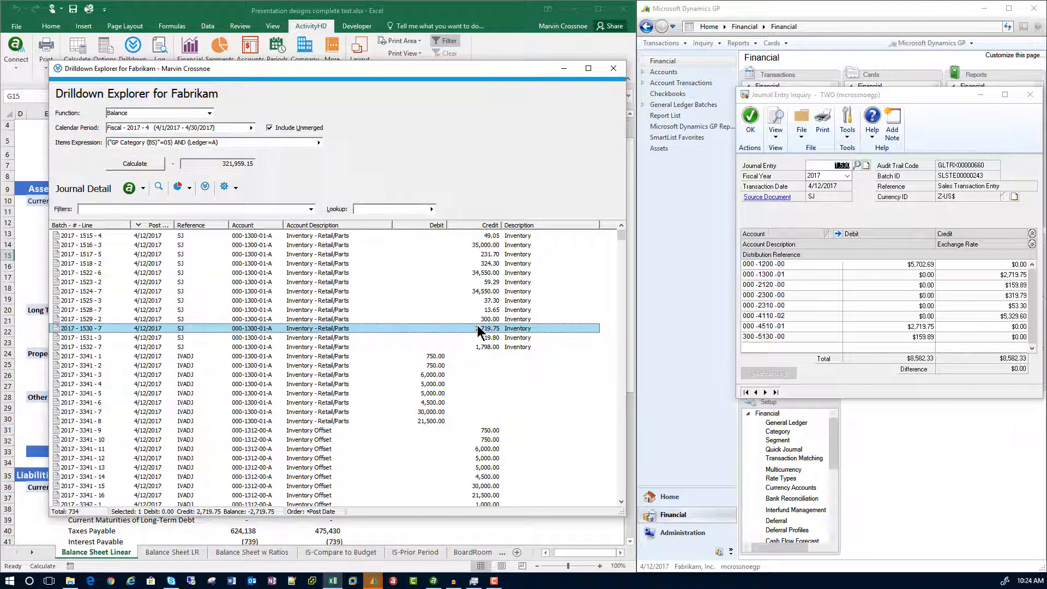
View the Balance Sheet LR, IS-Compare to Budget and IS-Prior Period reports in the workbook
click(188, 553)
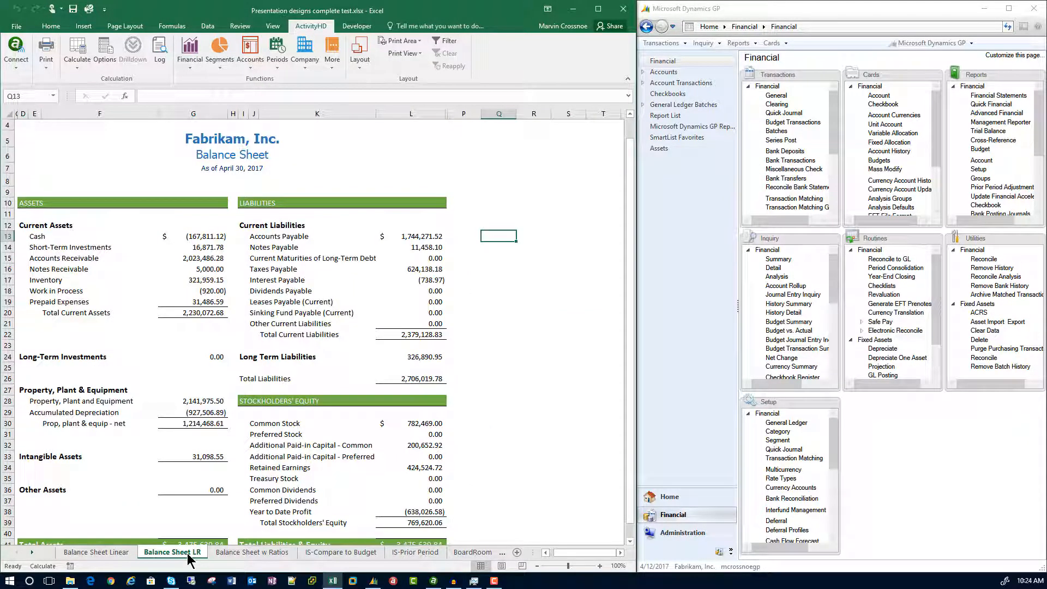
click(330, 552)
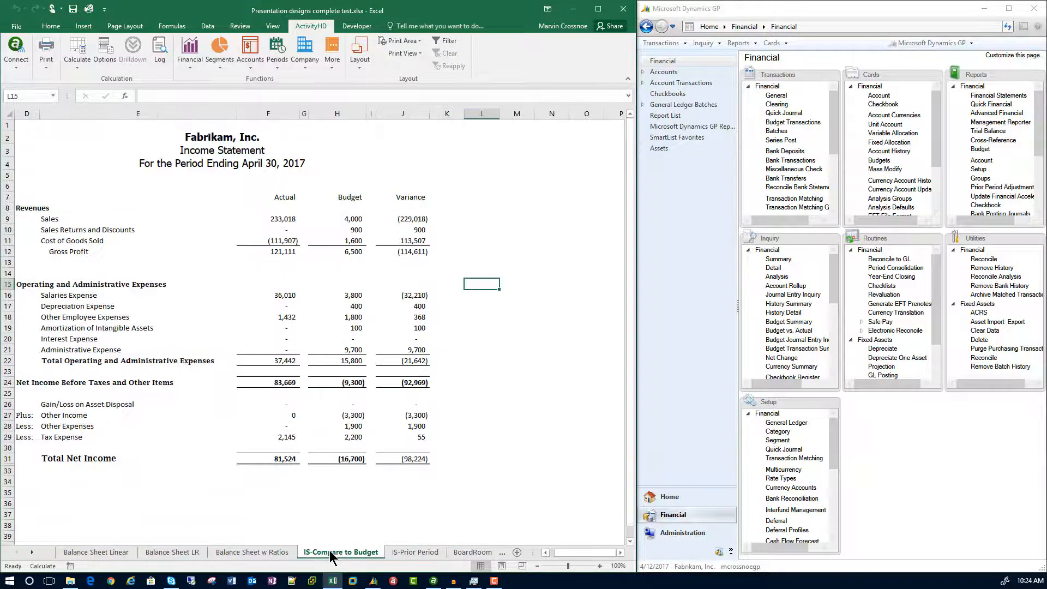
click(414, 552)
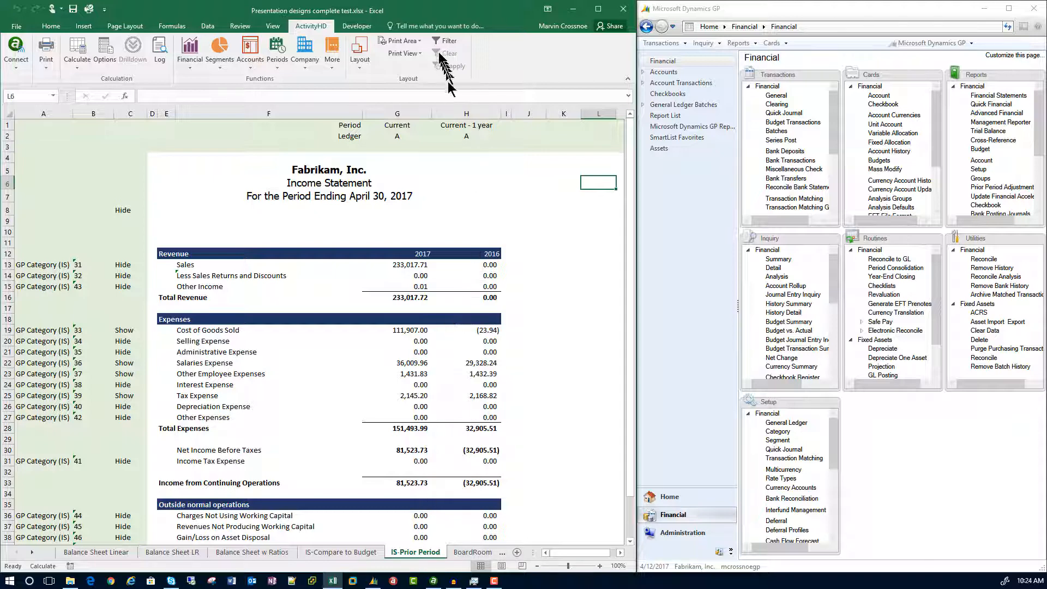
Hide the non-print areas around the IS-Prior Period income statement
click(415, 43)
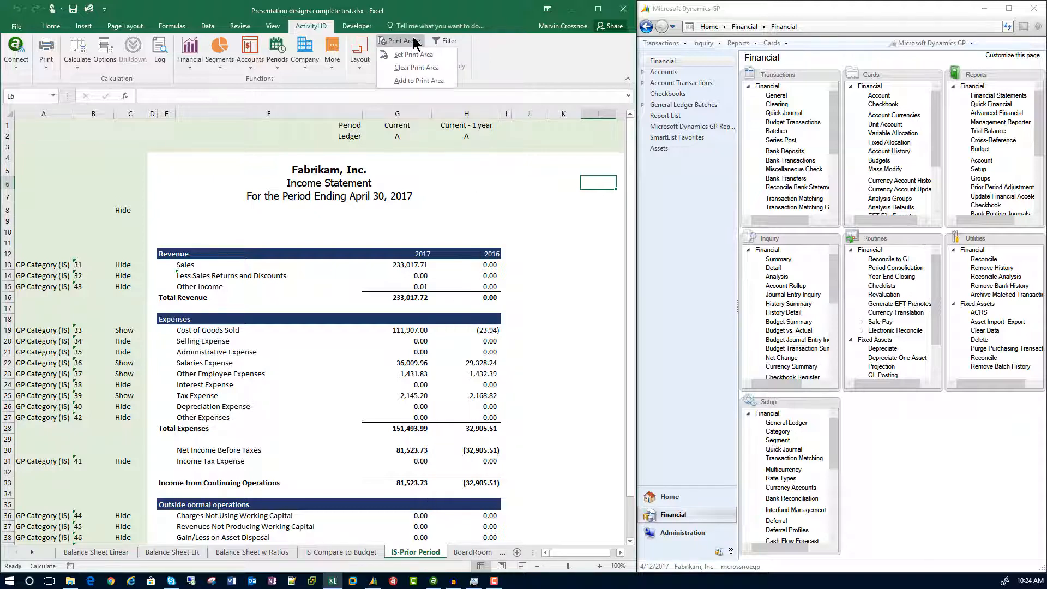
click(415, 43)
click(410, 54)
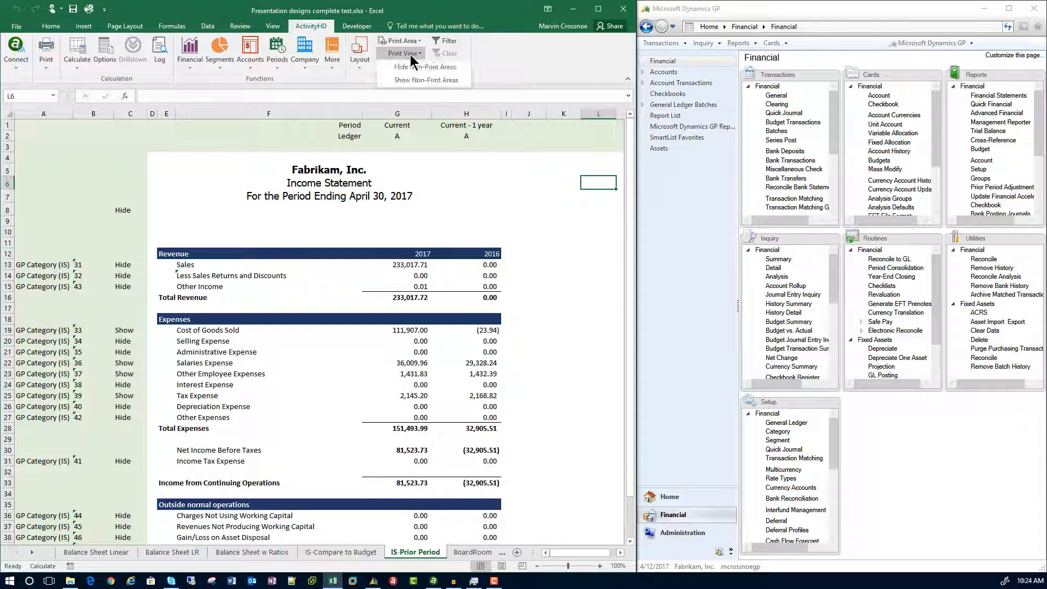
click(409, 66)
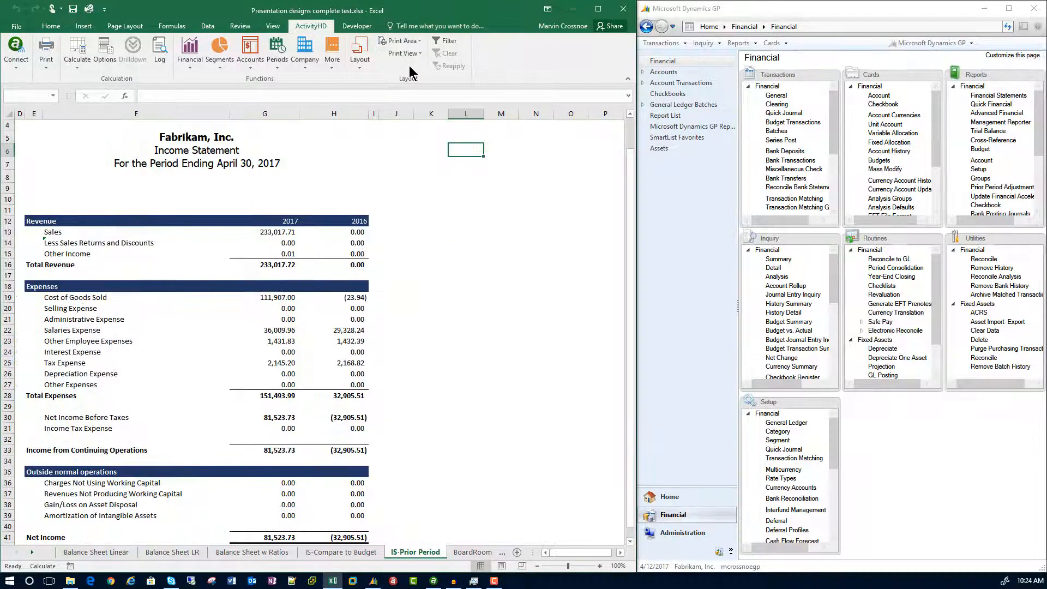
Show the income statement's non-print areas and hide them again
click(408, 53)
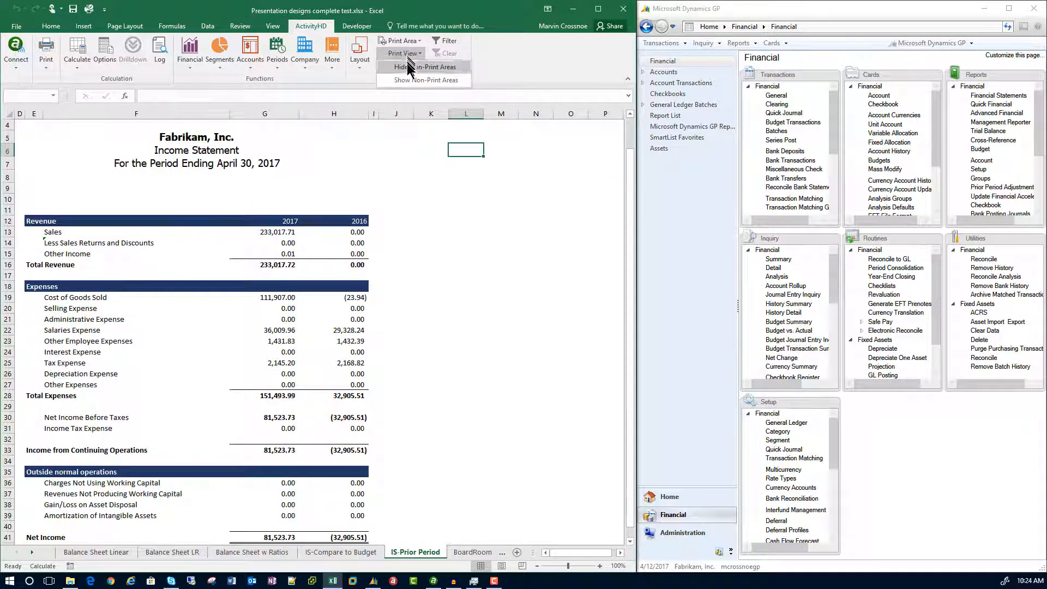
click(406, 81)
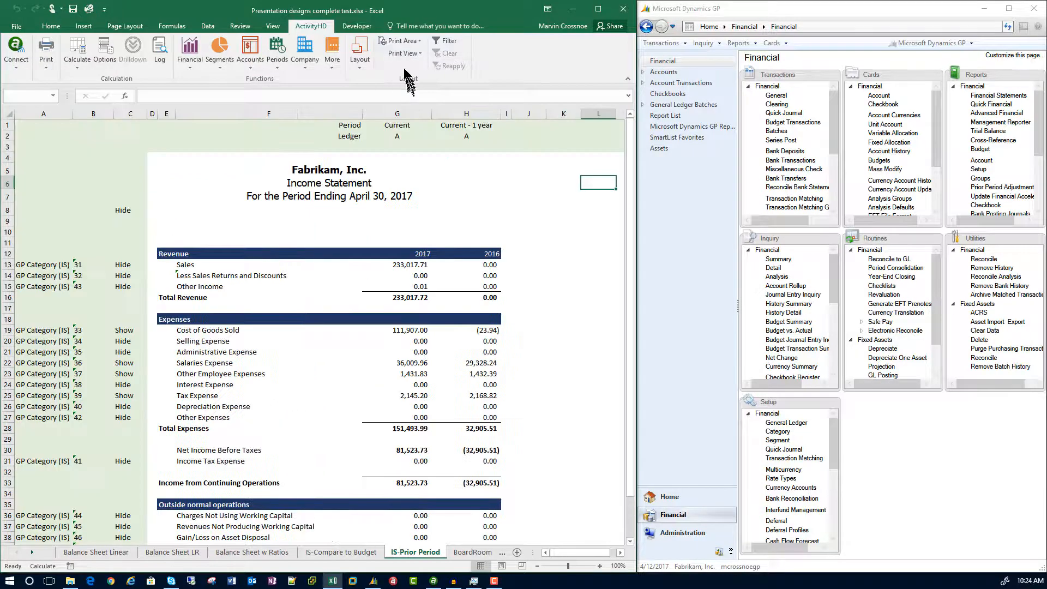
click(403, 55)
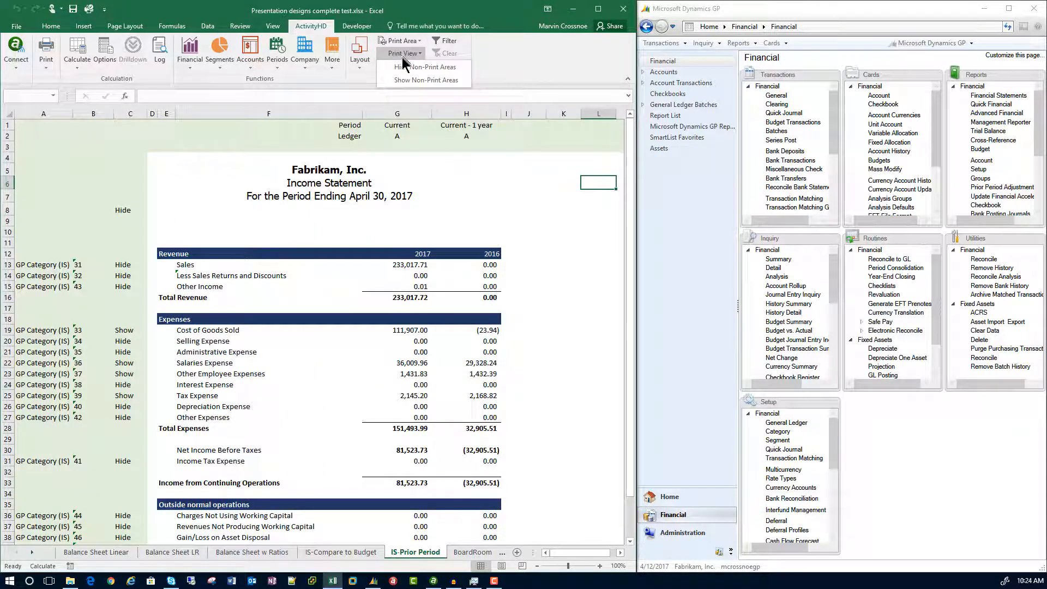
click(403, 67)
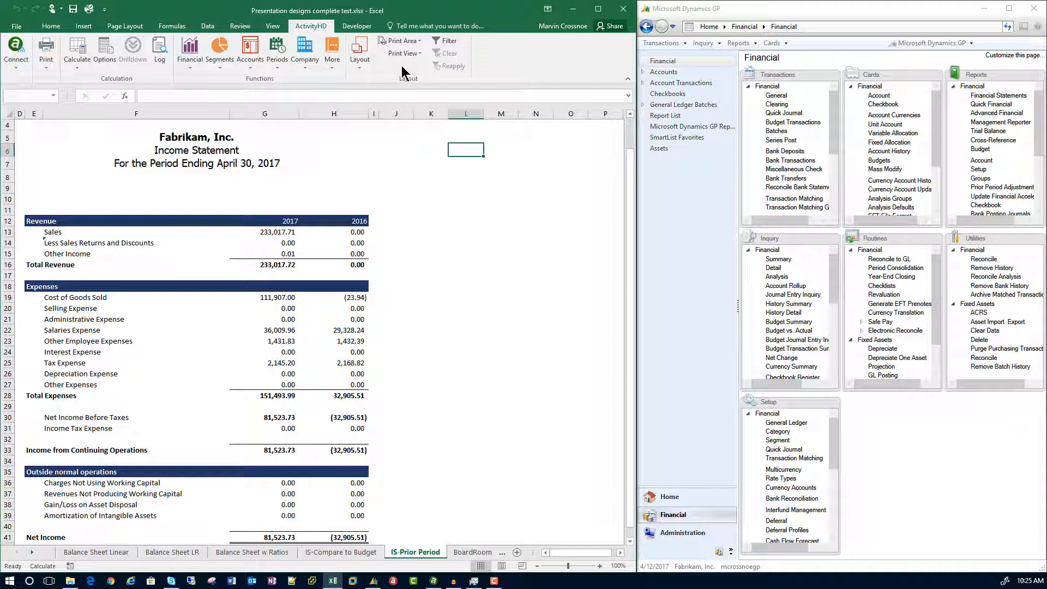
View the BoardRoom financial summary sheet with its charts and statements
click(465, 553)
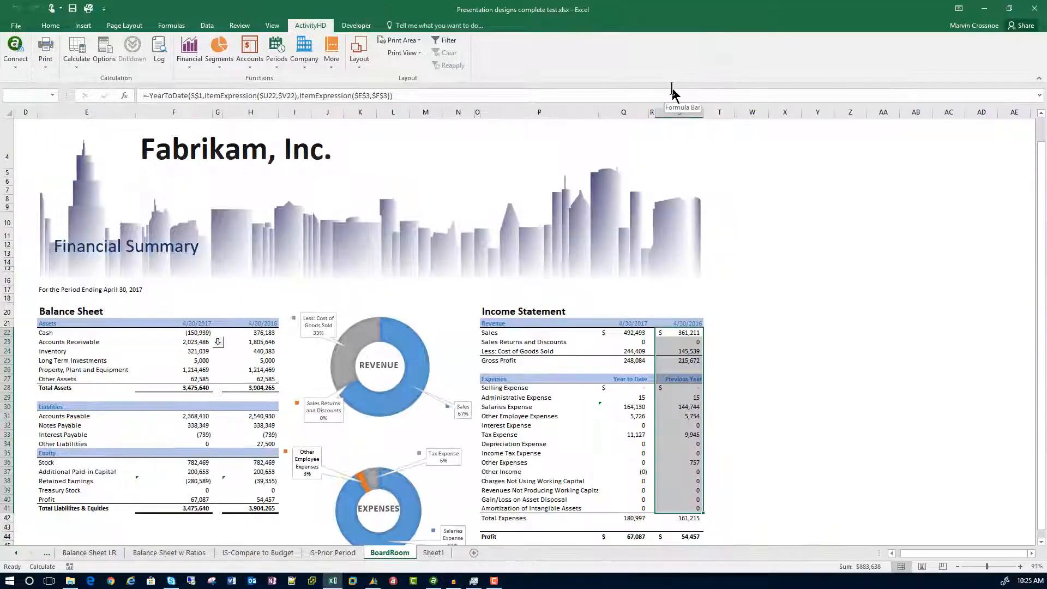
key(alt+Tab)
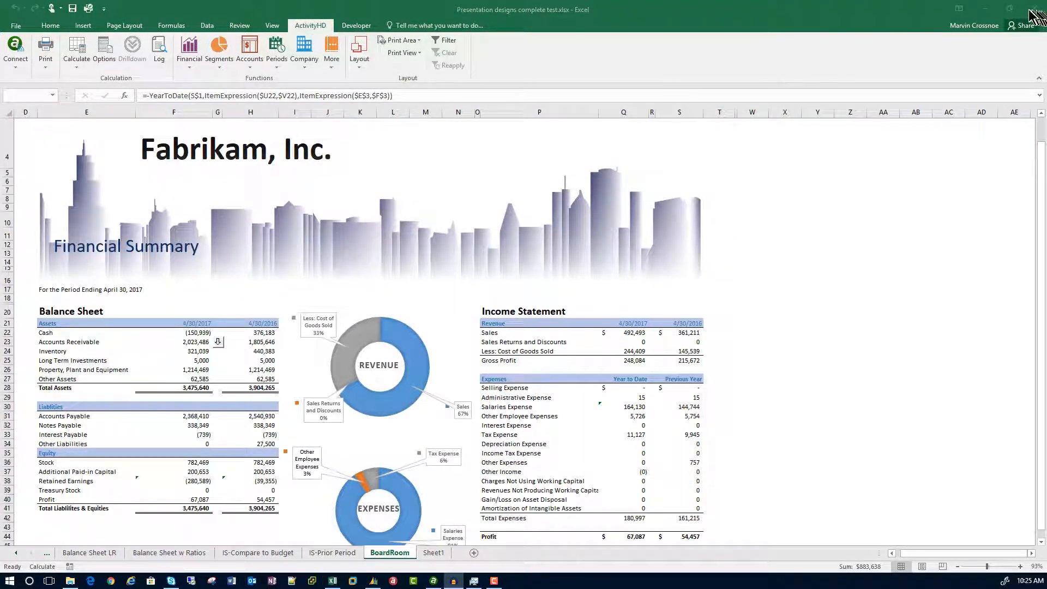
click(76, 10)
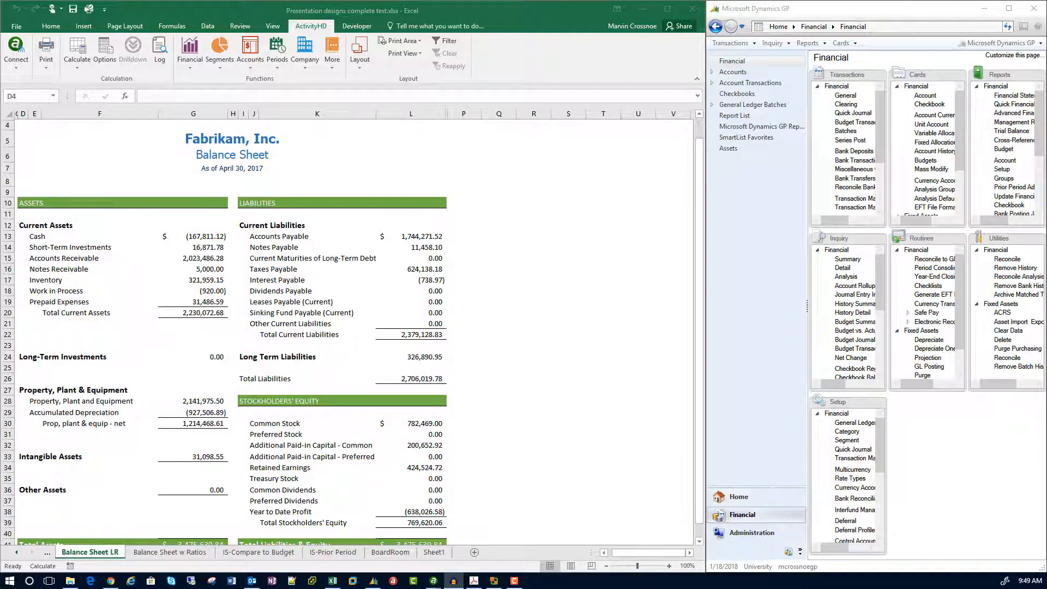
Change the ActivityHD connection on server GP2013EDU to the University company and recalculate the Balance Sheet LR report
click(18, 68)
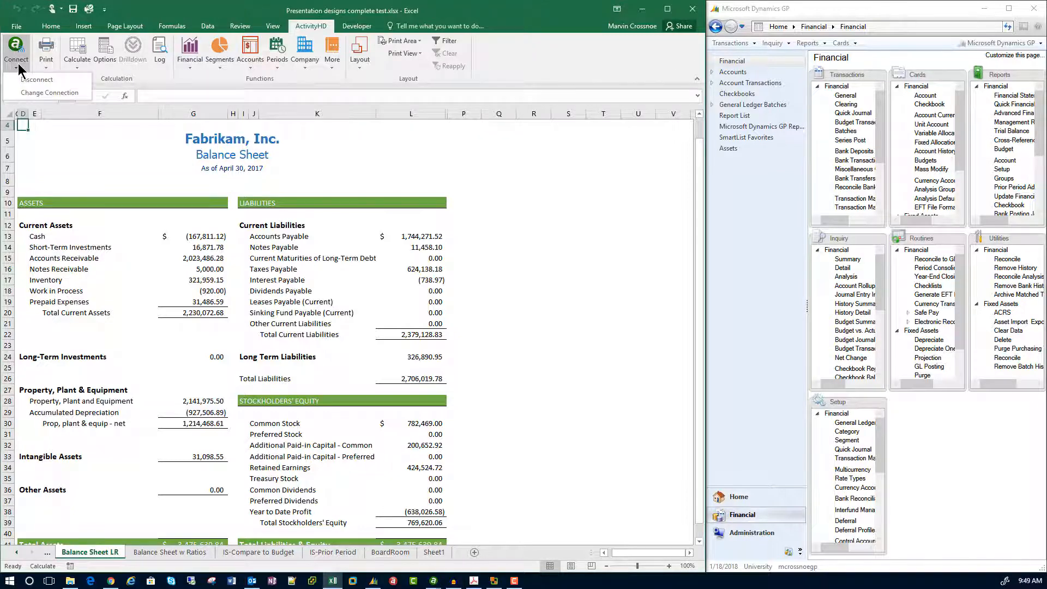
click(38, 92)
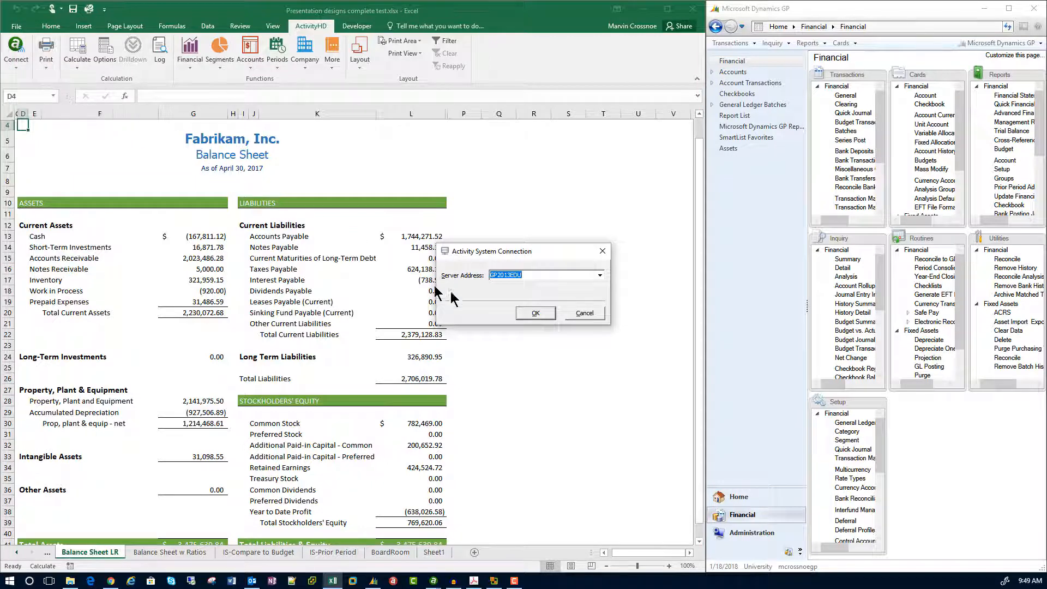
click(534, 312)
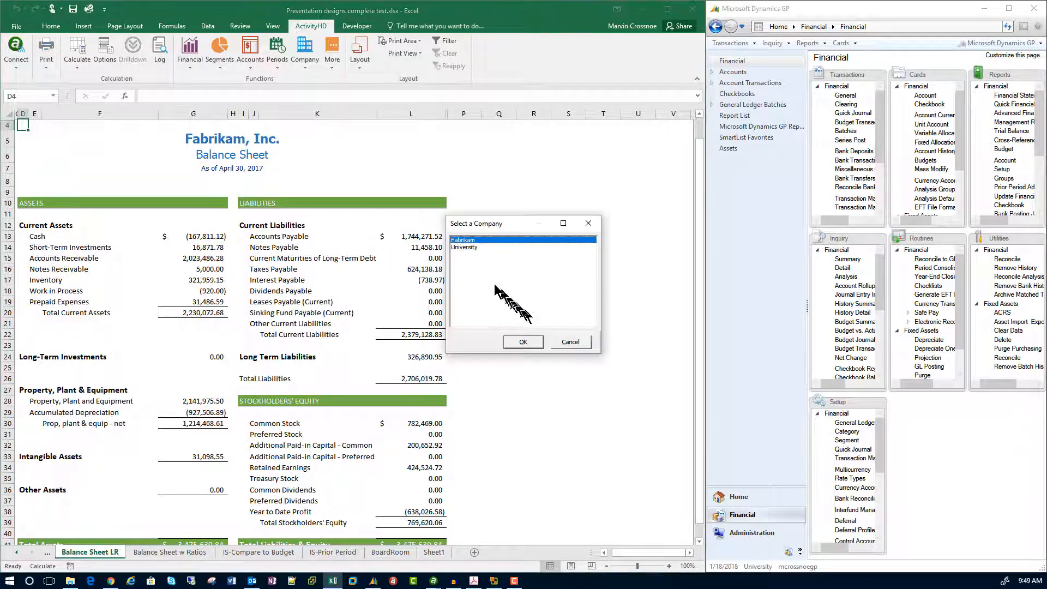
click(466, 248)
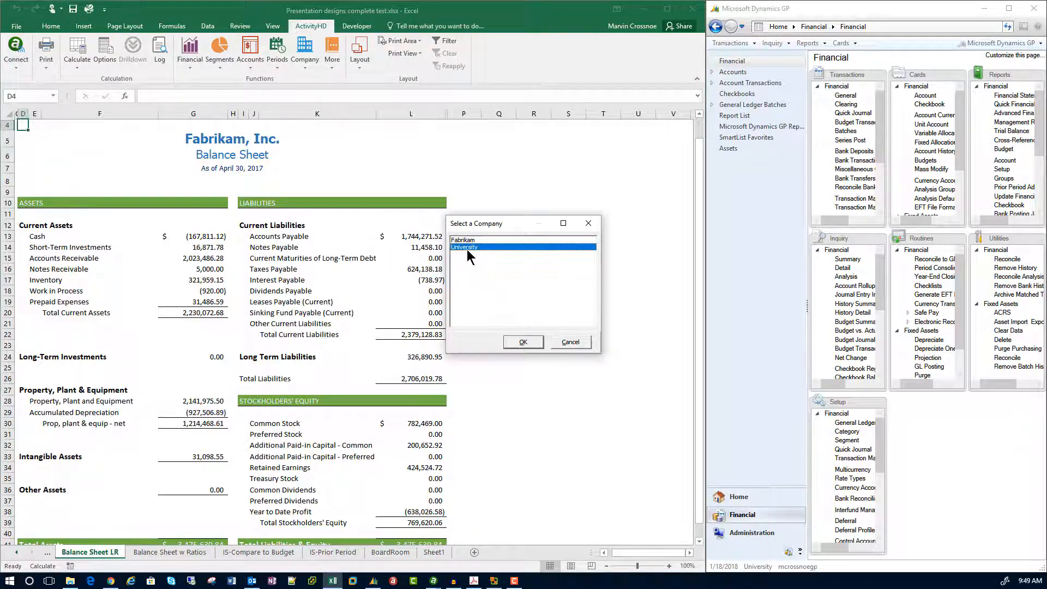
click(513, 338)
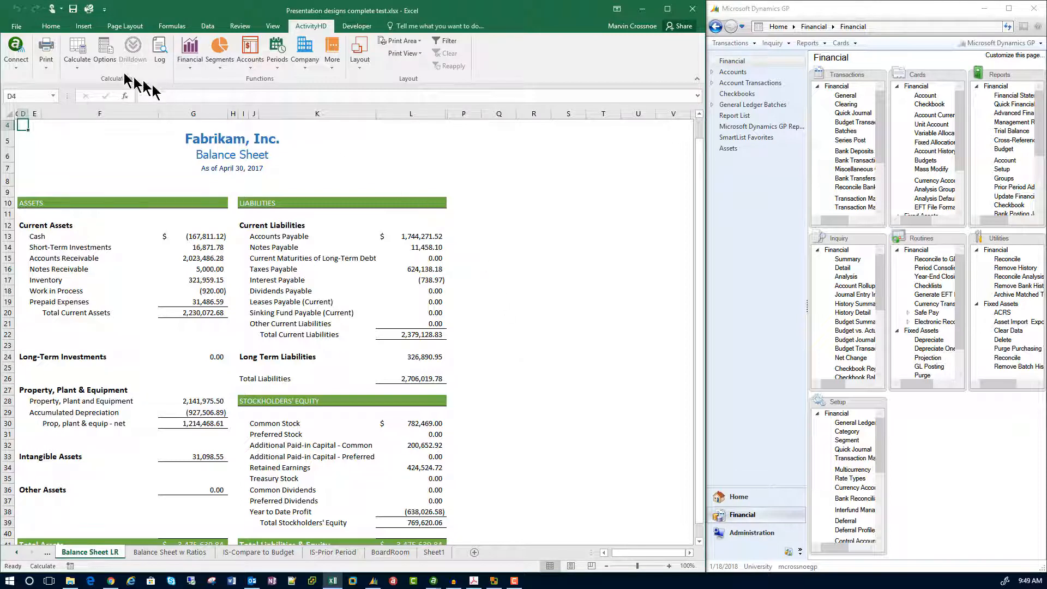
click(80, 50)
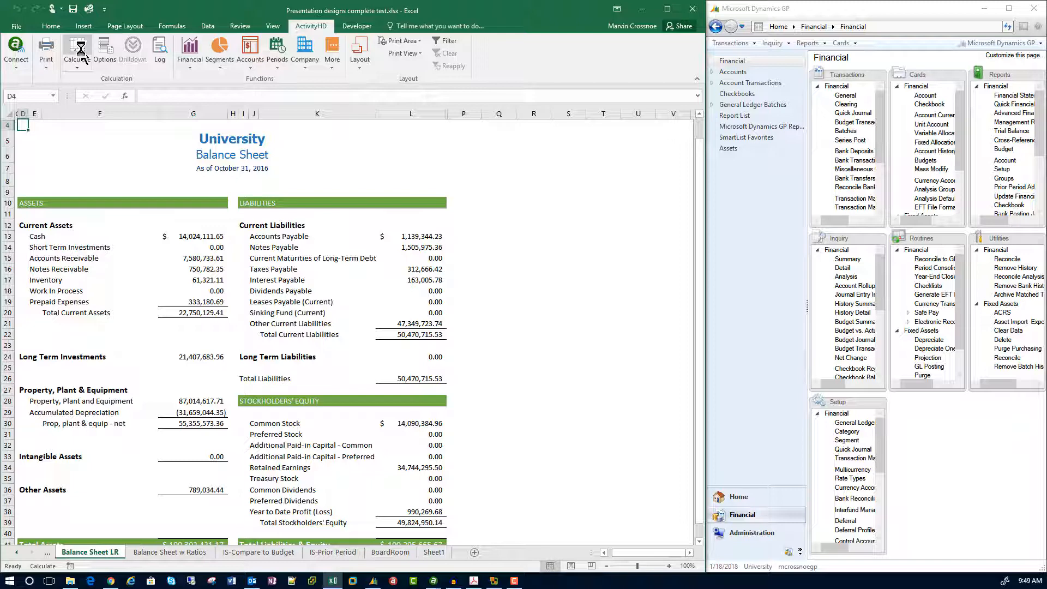
Drill down on University's Inventory balance to the 2011 - 578586 - 1 journal entry in Dynamics GP, and close both windows
click(212, 283)
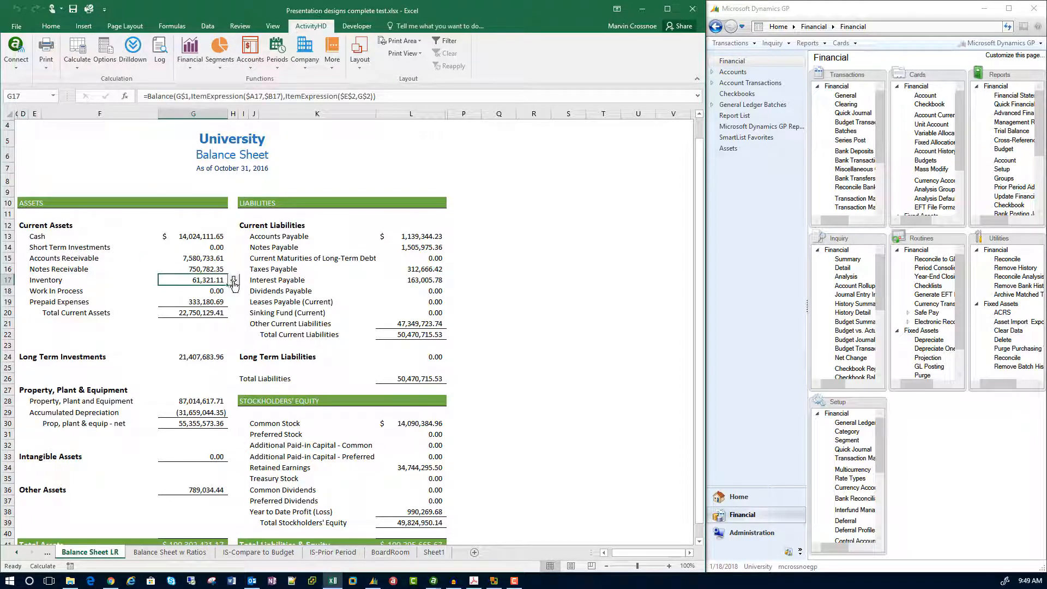
click(233, 280)
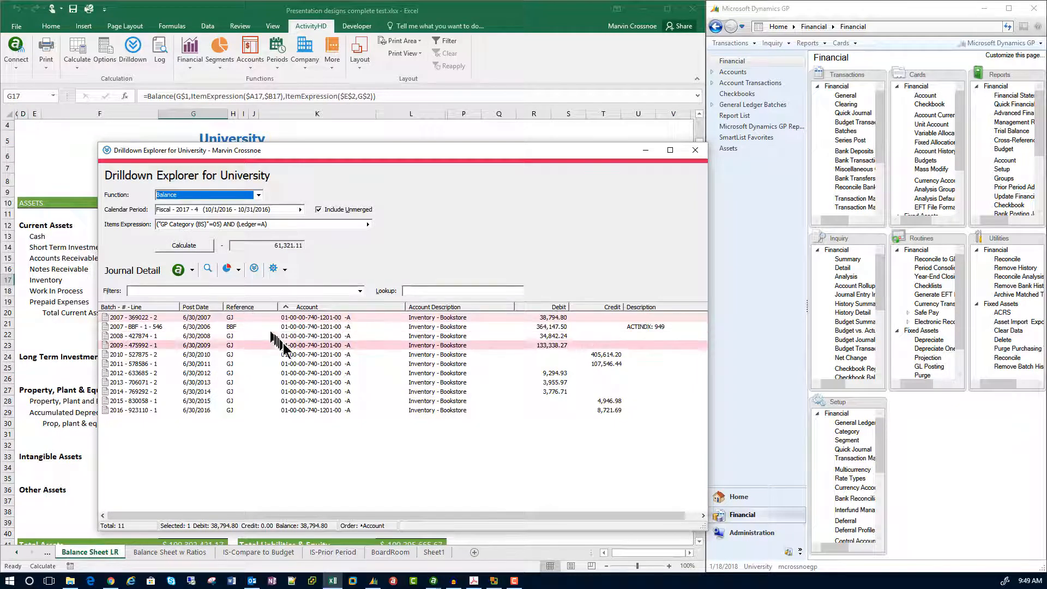
click(296, 365)
double_click(296, 365)
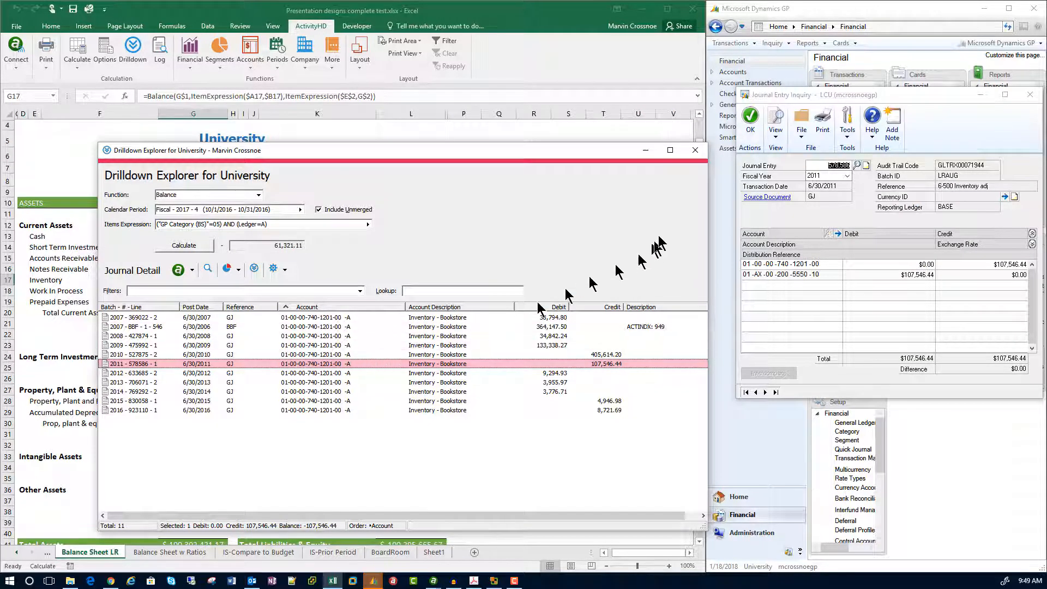
click(694, 150)
click(1028, 96)
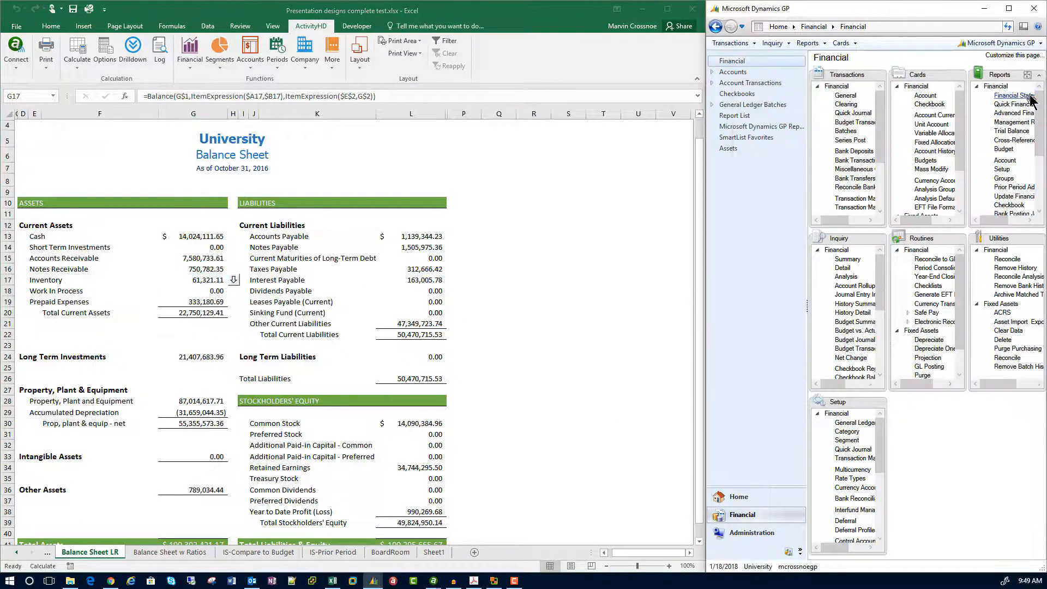
Add a new sheet and insert an income statement layout with GP Category as its financial items
click(476, 555)
click(474, 552)
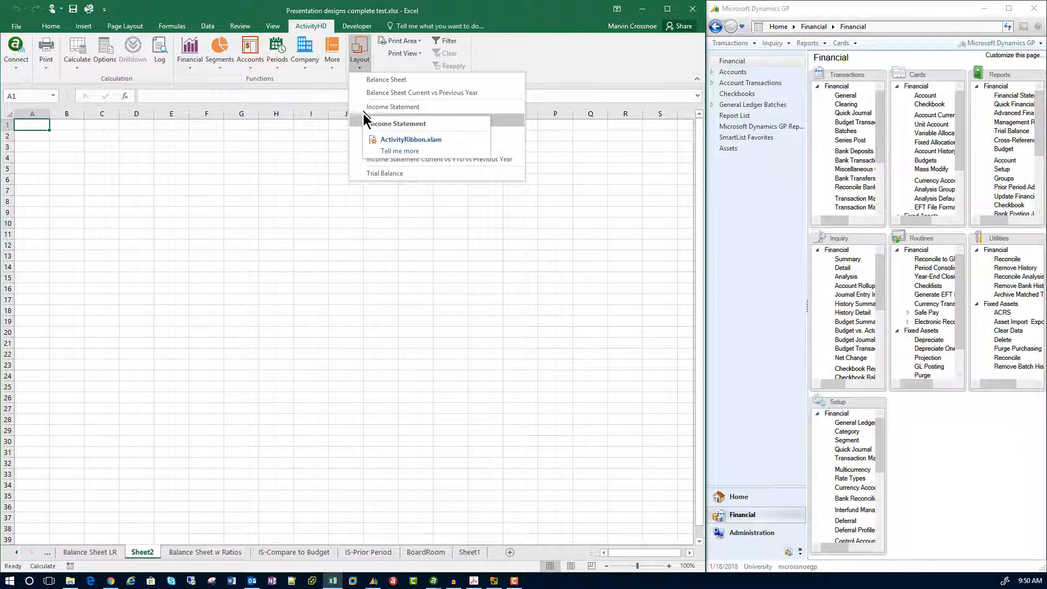
click(497, 146)
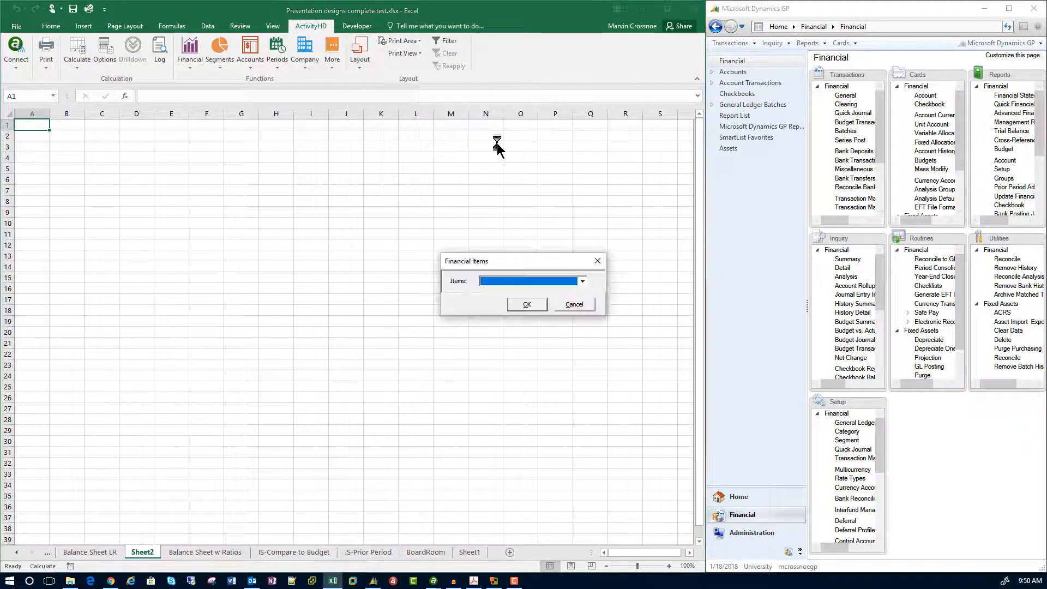
click(582, 282)
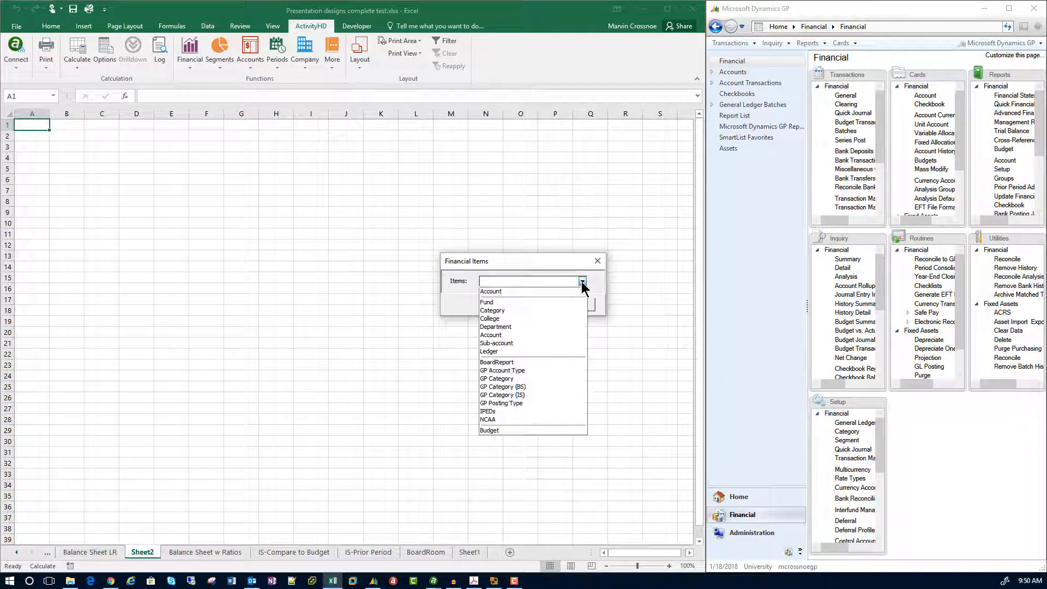
click(534, 378)
click(528, 305)
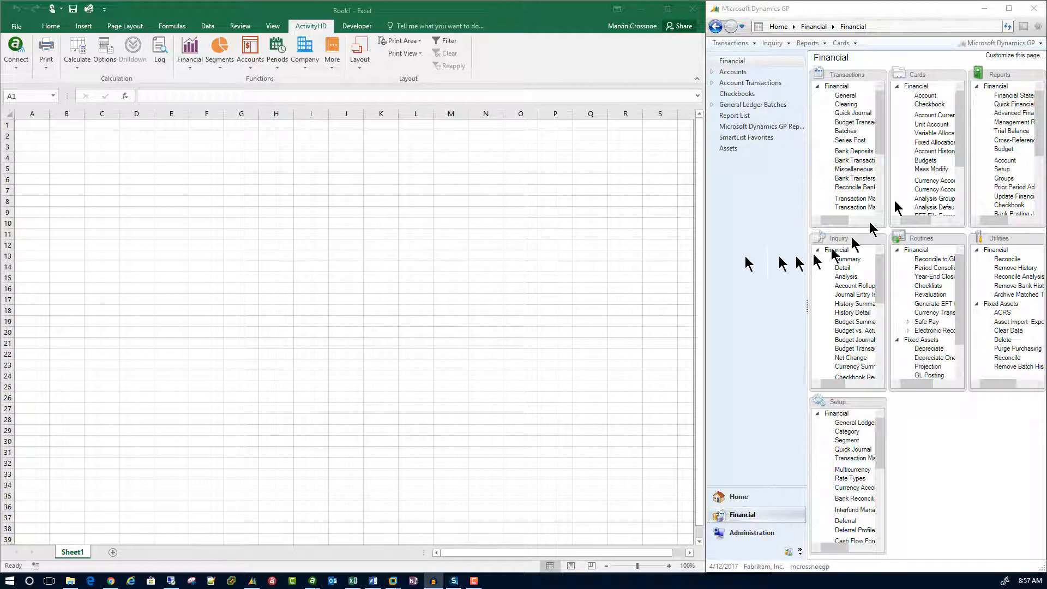
Examine the CreditActivity and DebitActivity descriptions in the Activity Financials function list without inserting a function, and select cell E6
click(125, 101)
click(125, 97)
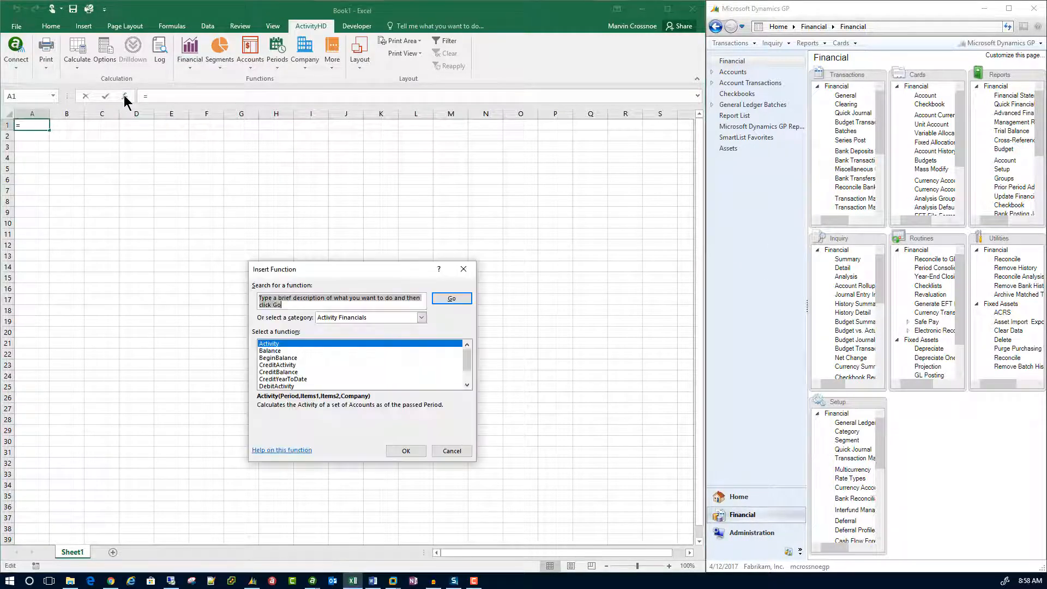
click(284, 365)
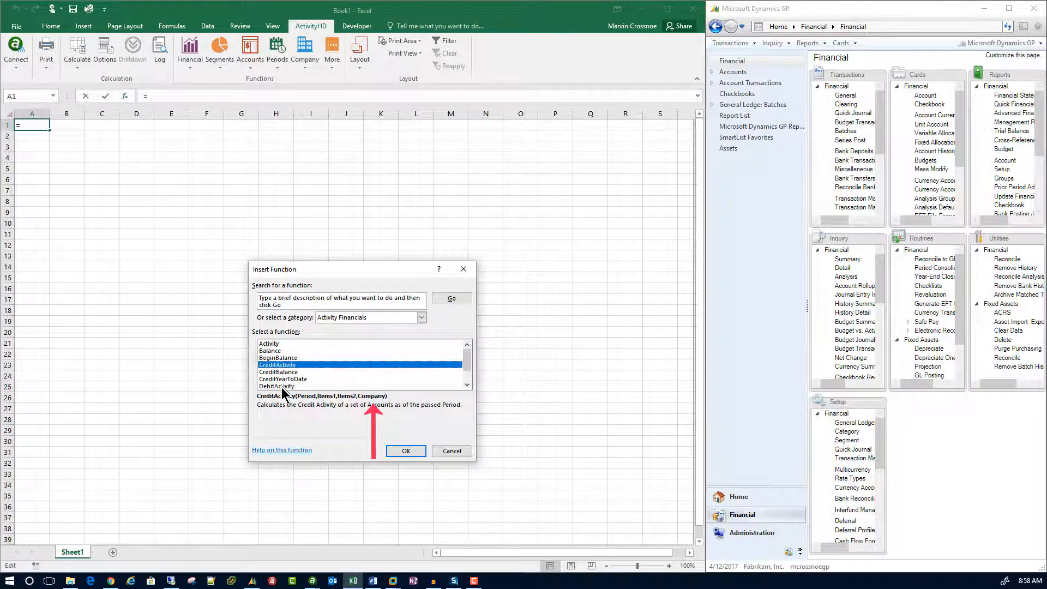
click(282, 386)
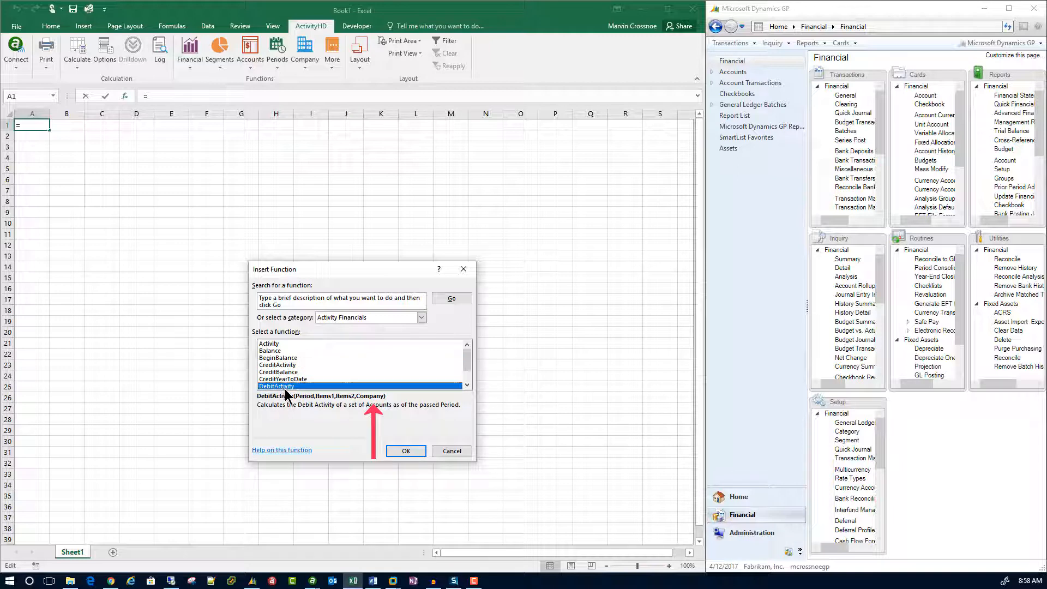
click(441, 450)
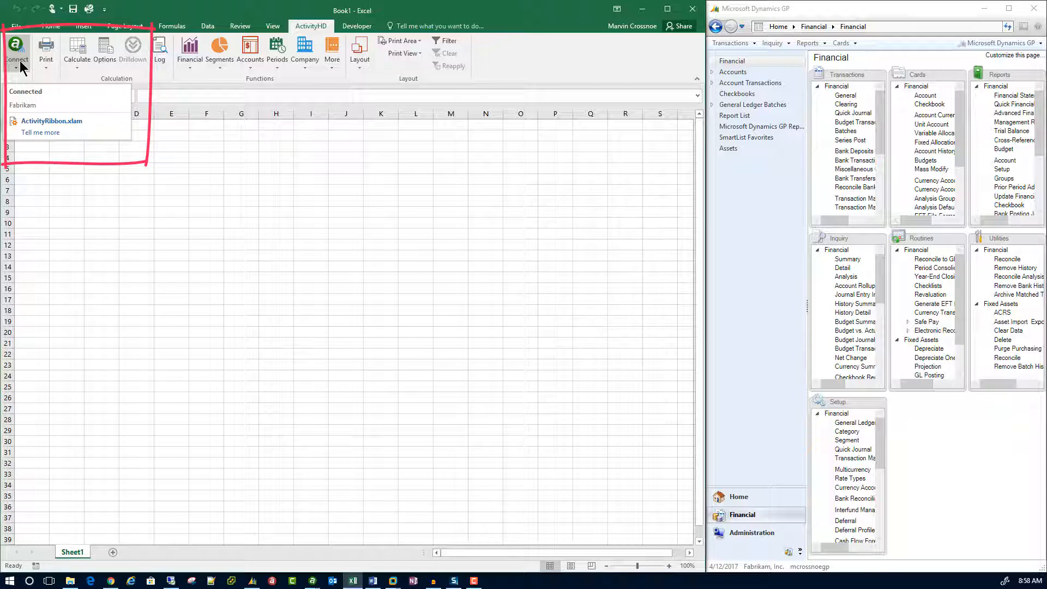
click(178, 179)
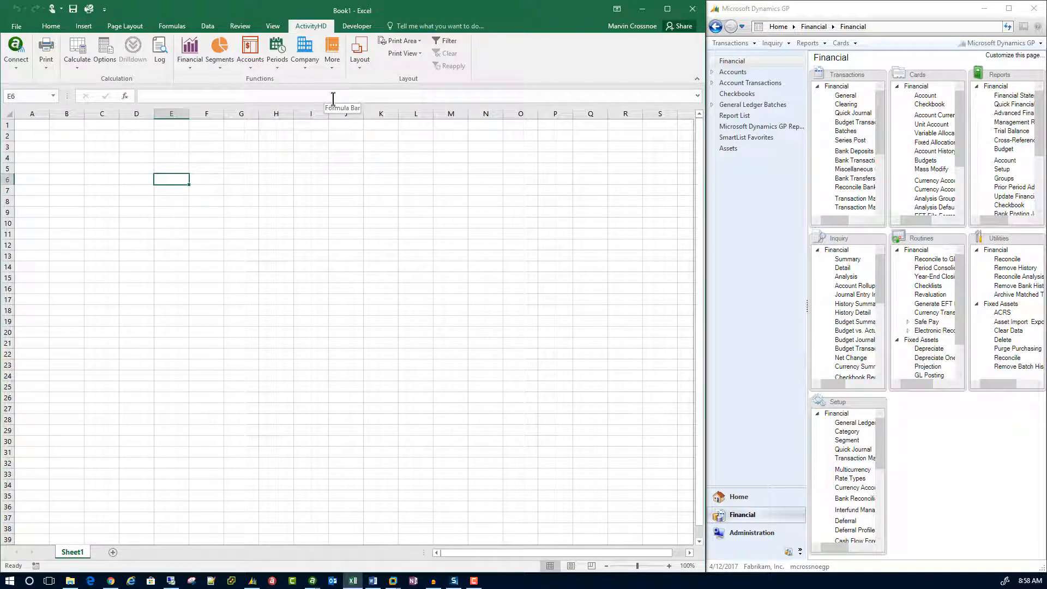
Insert a Balance Sheet report layout with GP Category (BS) as its financial items
click(362, 68)
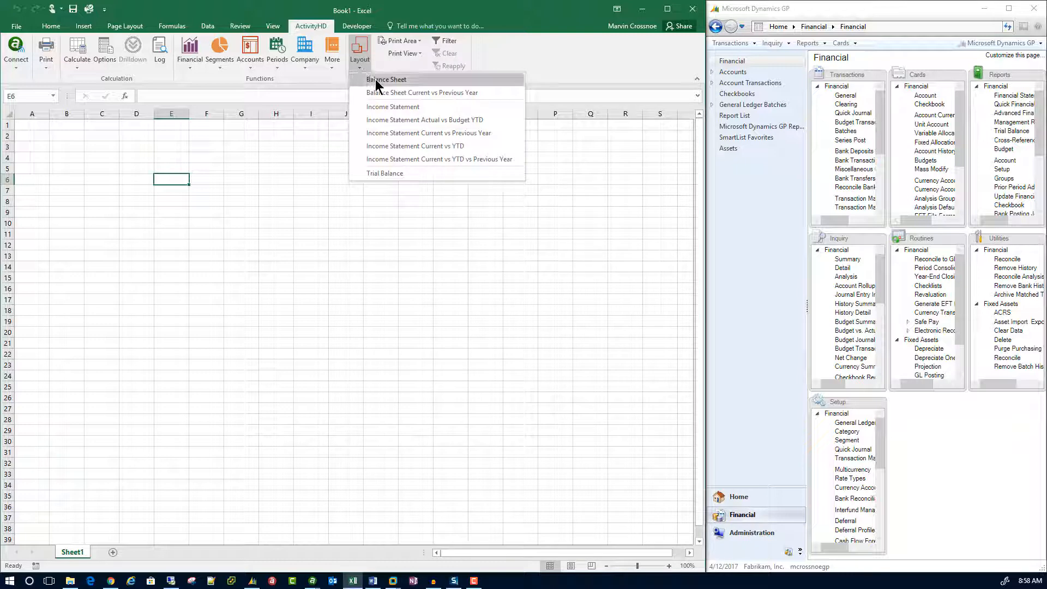
click(377, 81)
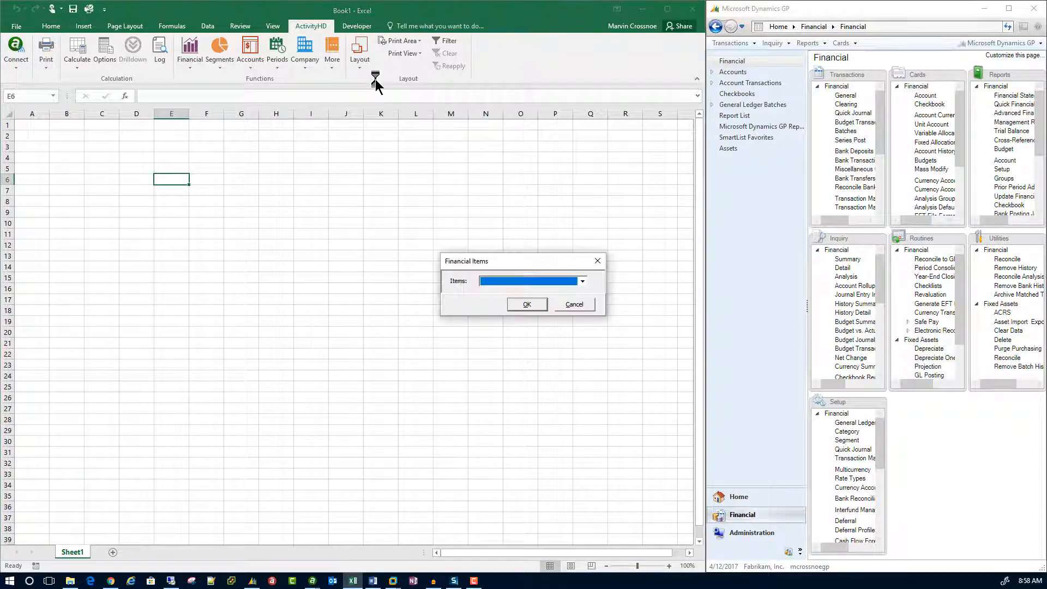
click(582, 281)
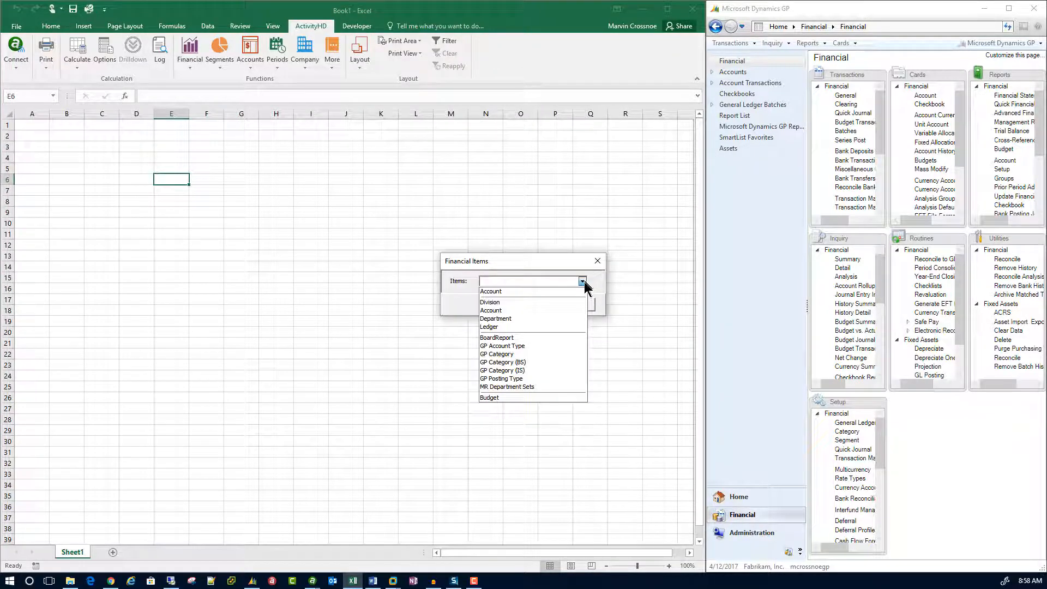
click(530, 362)
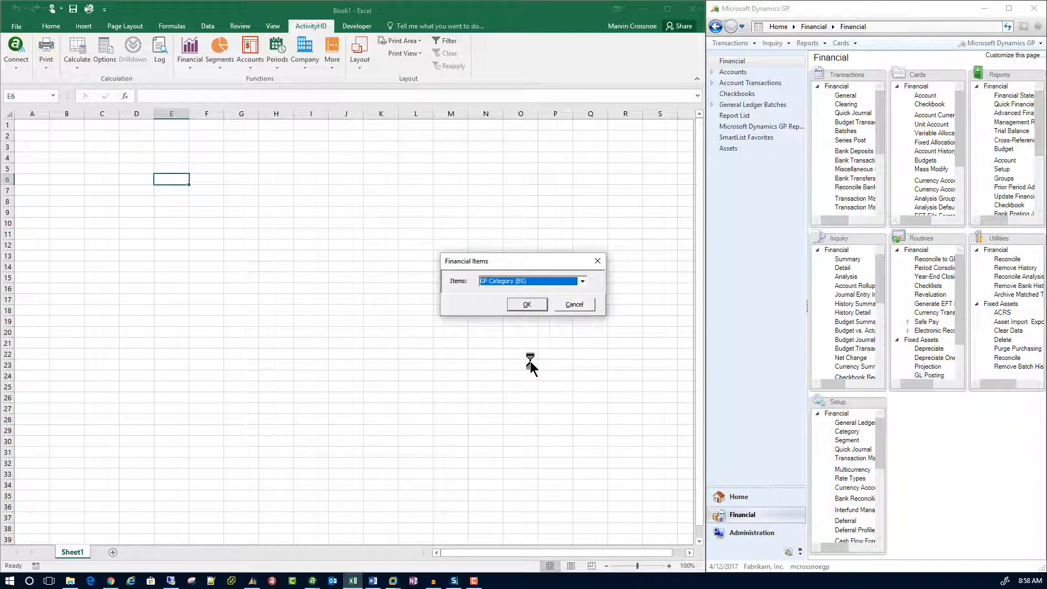
click(524, 307)
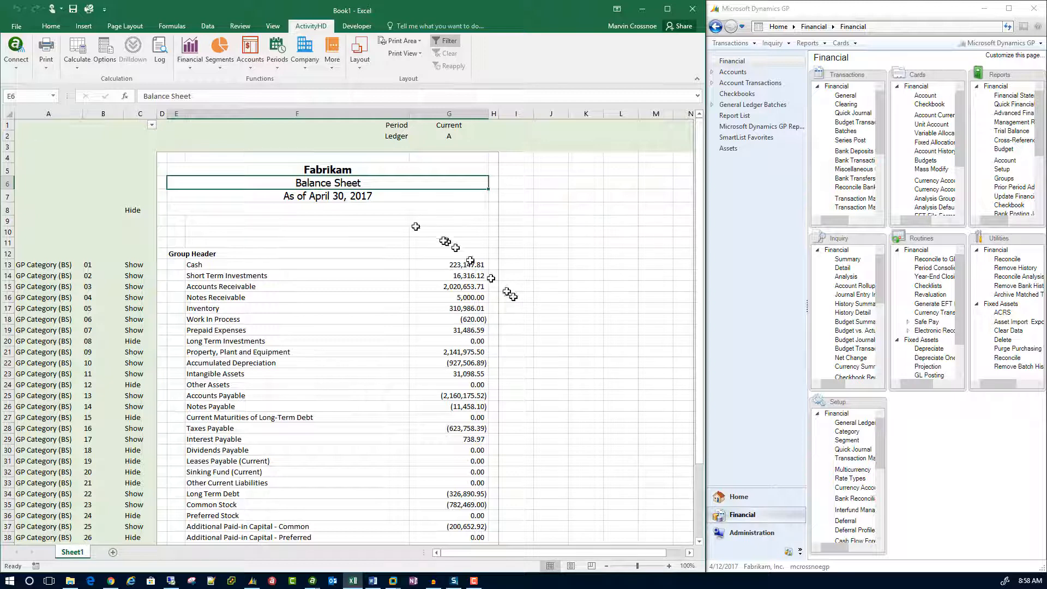
Clear the company name heading in E5 and retitle the report in E6 as "Consolidated Balance Sheet"
click(326, 171)
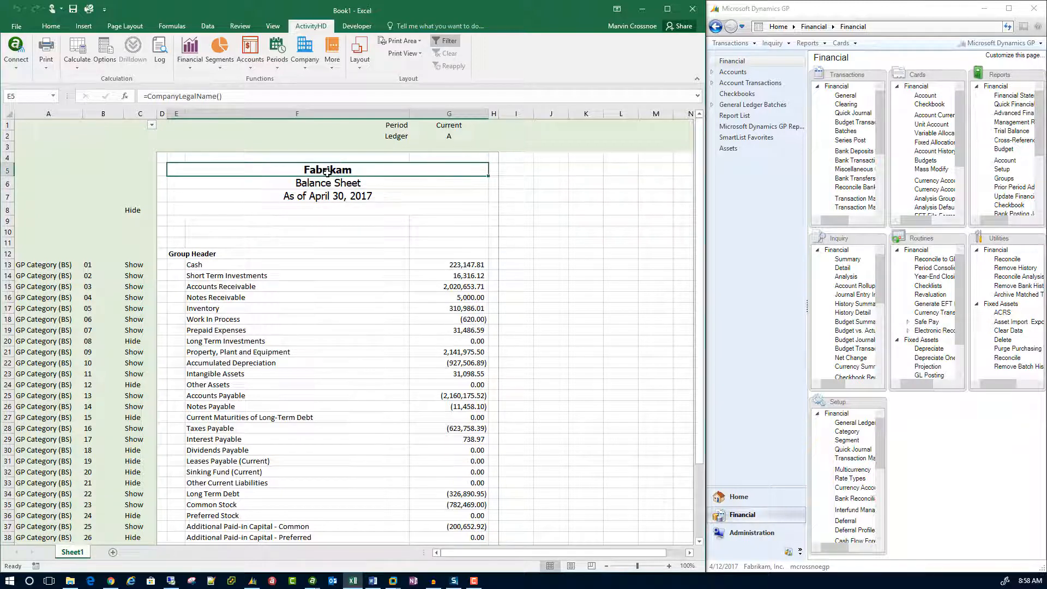
key(Delete)
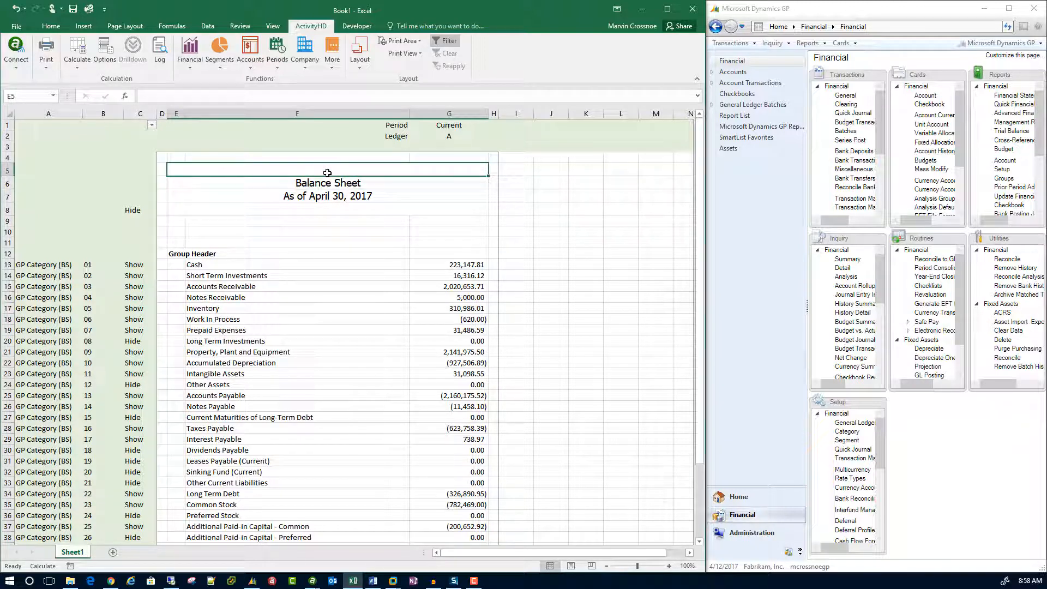
click(322, 182)
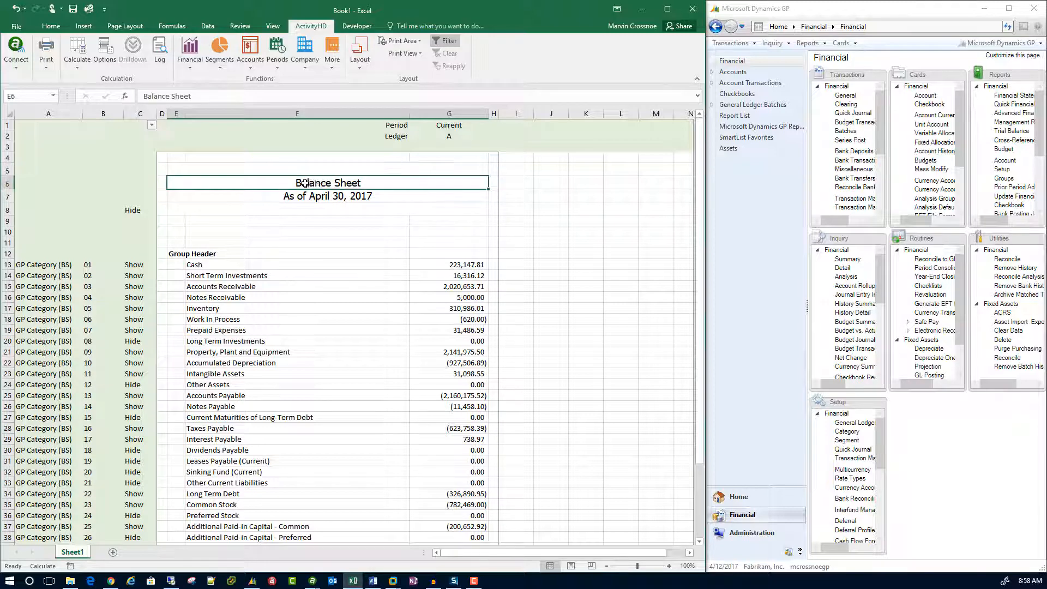
click(142, 96)
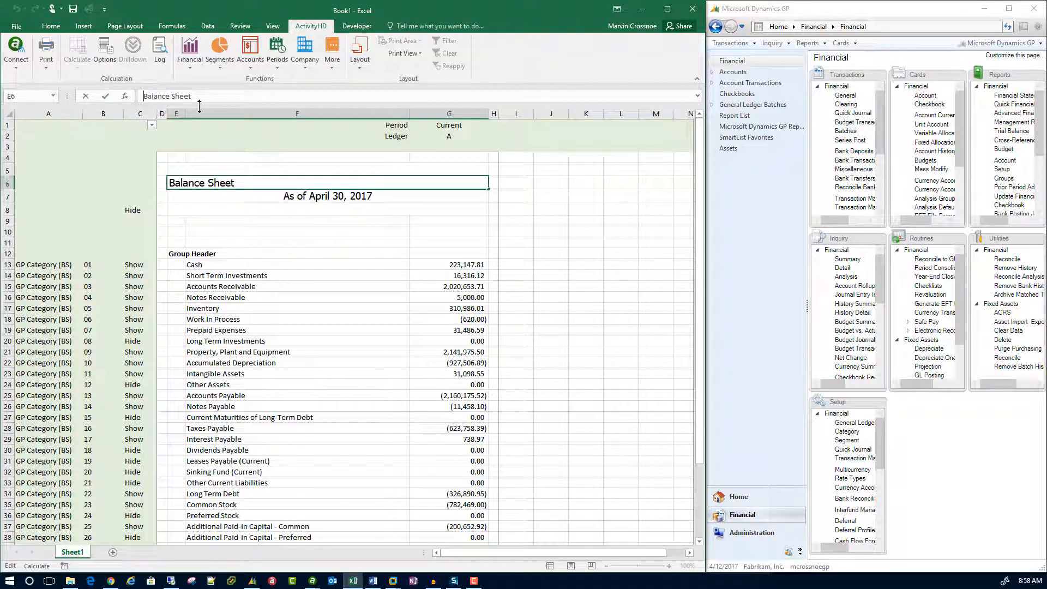
text(Consolid)
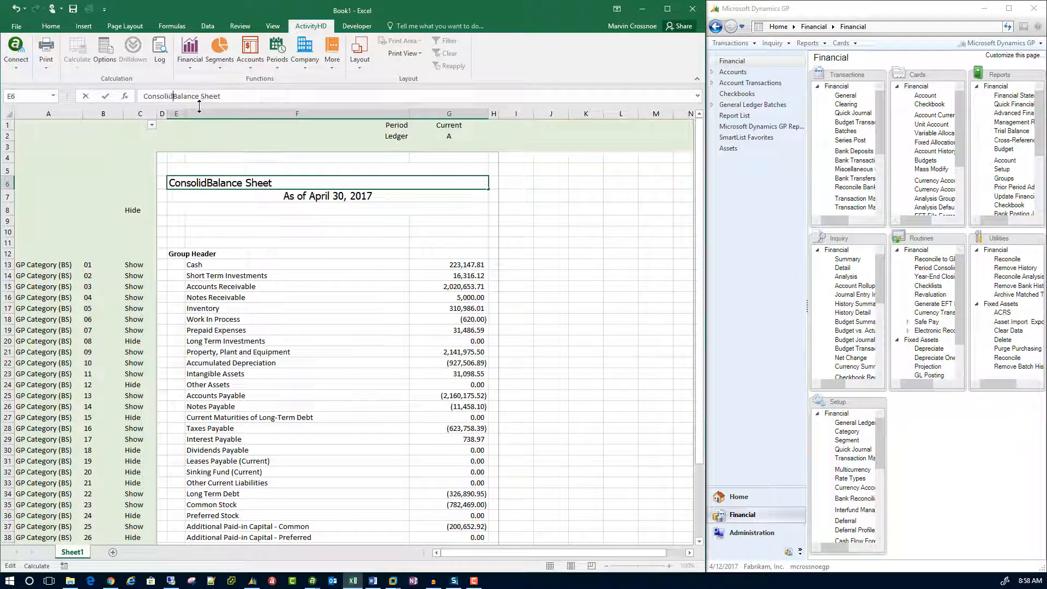
text(ated)
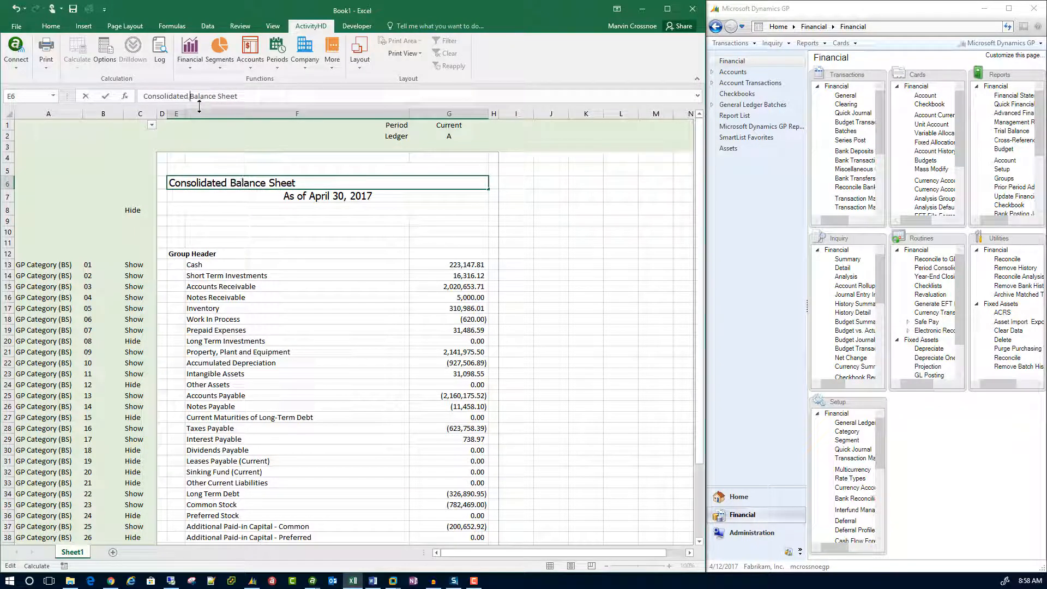
key(Tab)
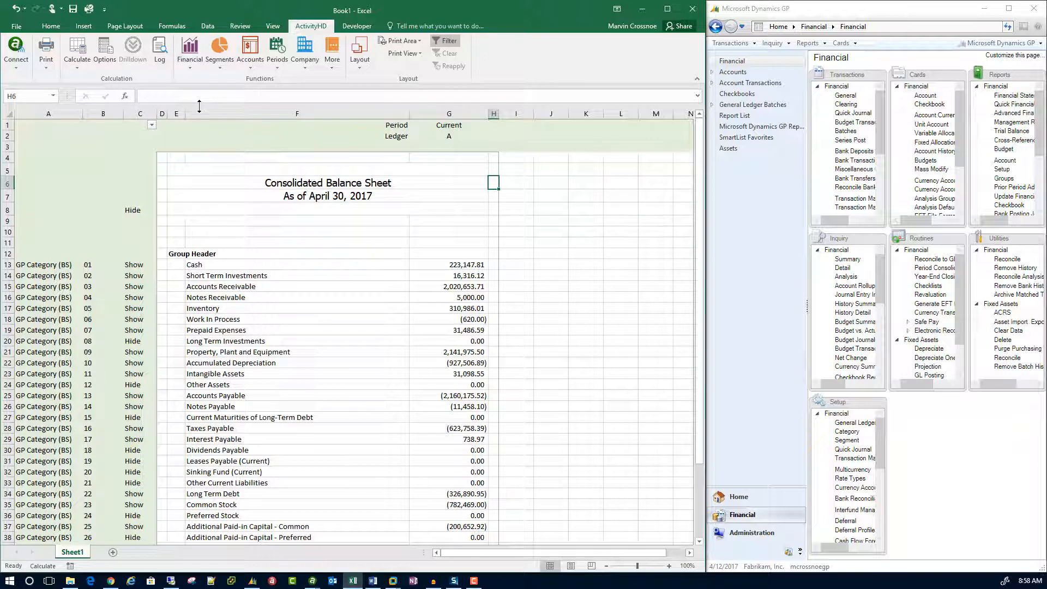
Enter Fabrikam as the company in G3 and head the amounts column in G11 with the CompanyName function referencing G3
click(453, 148)
text(Fabrikam)
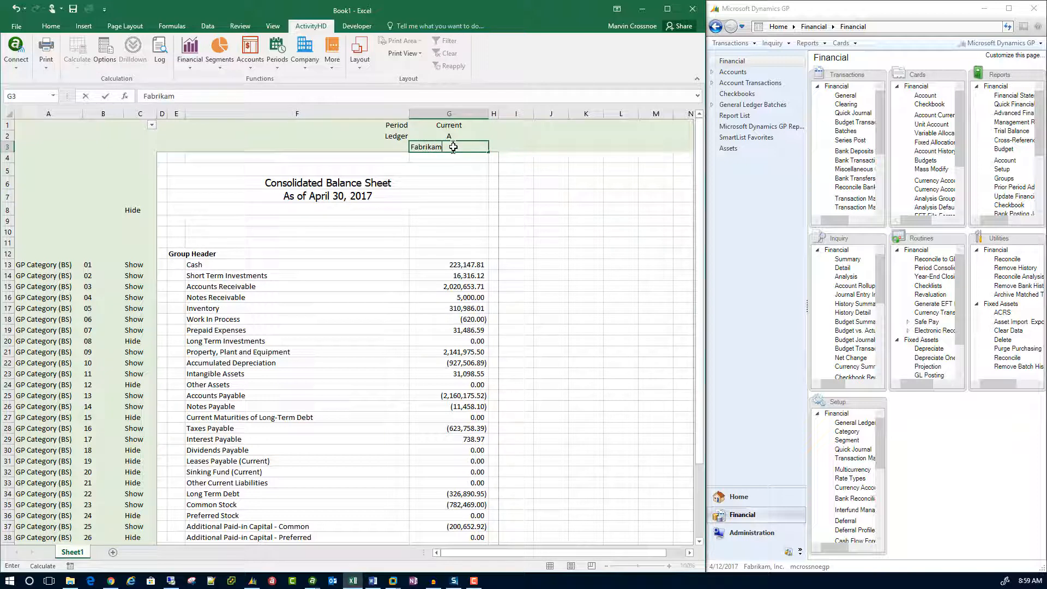
key(Return)
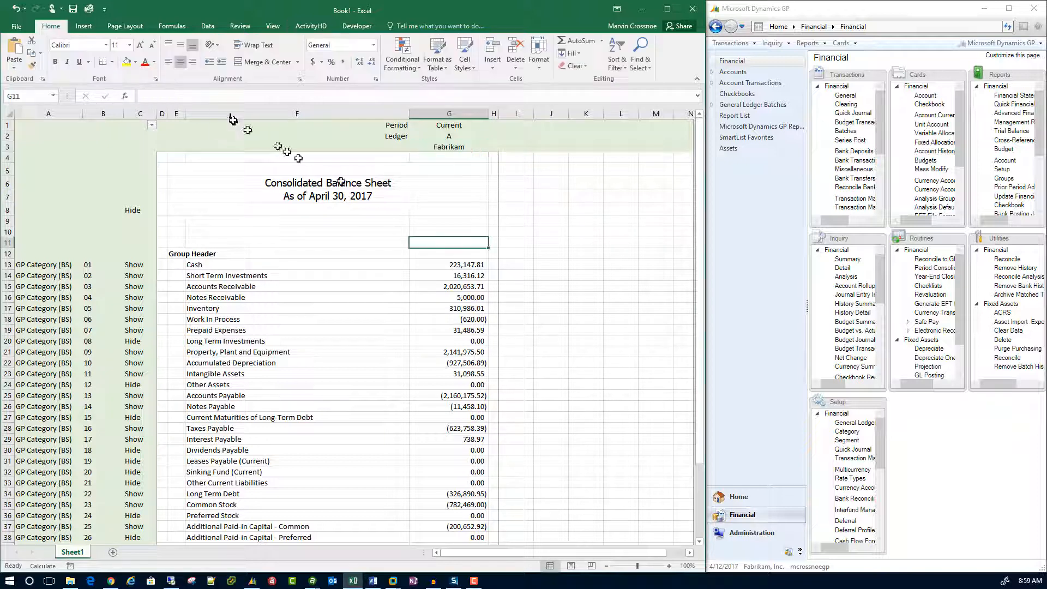
click(156, 100)
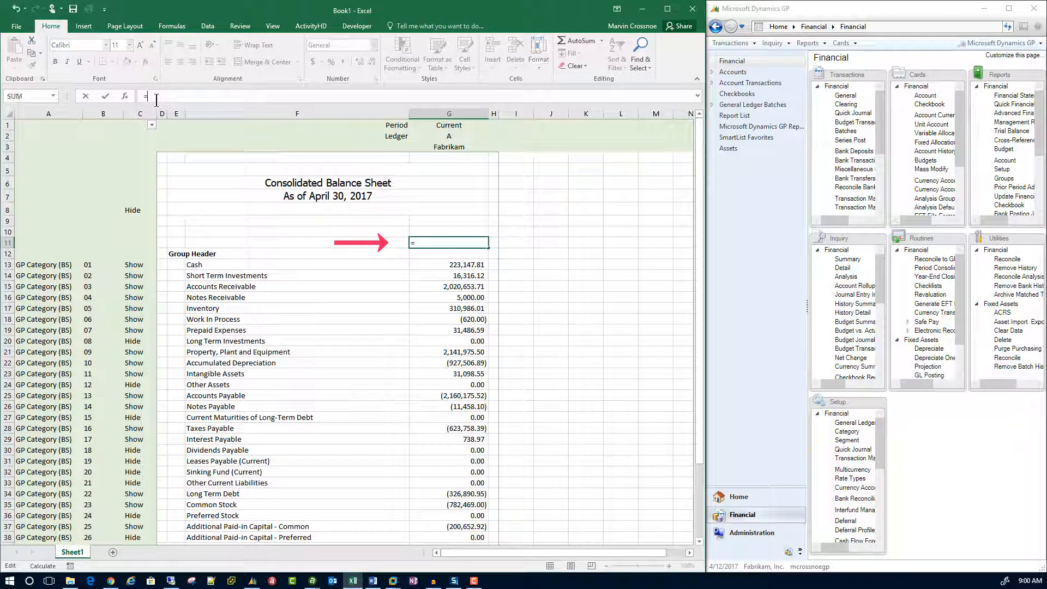
text(=companynam)
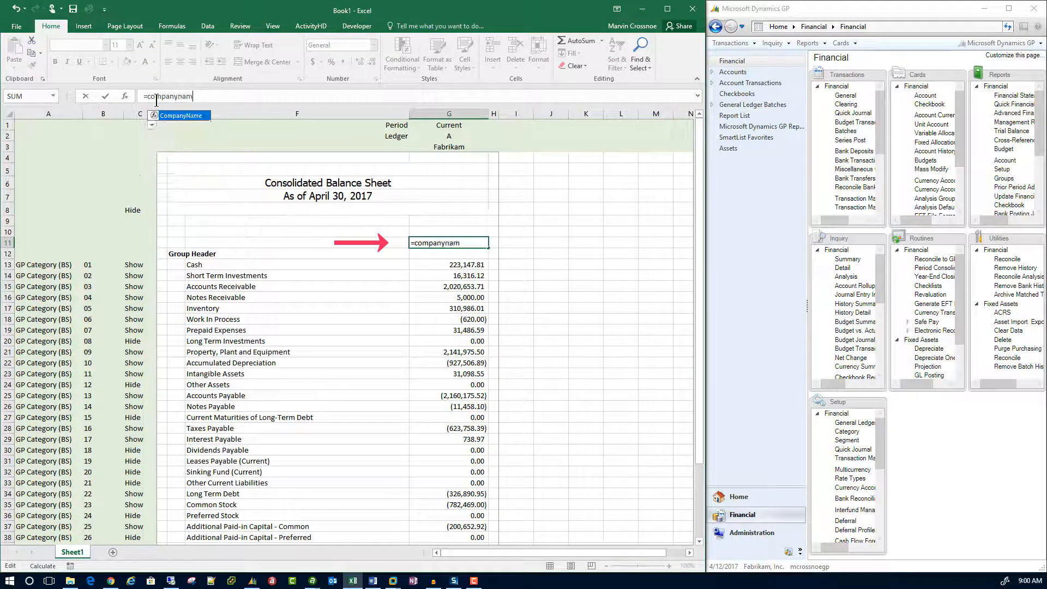
text(e(G3)
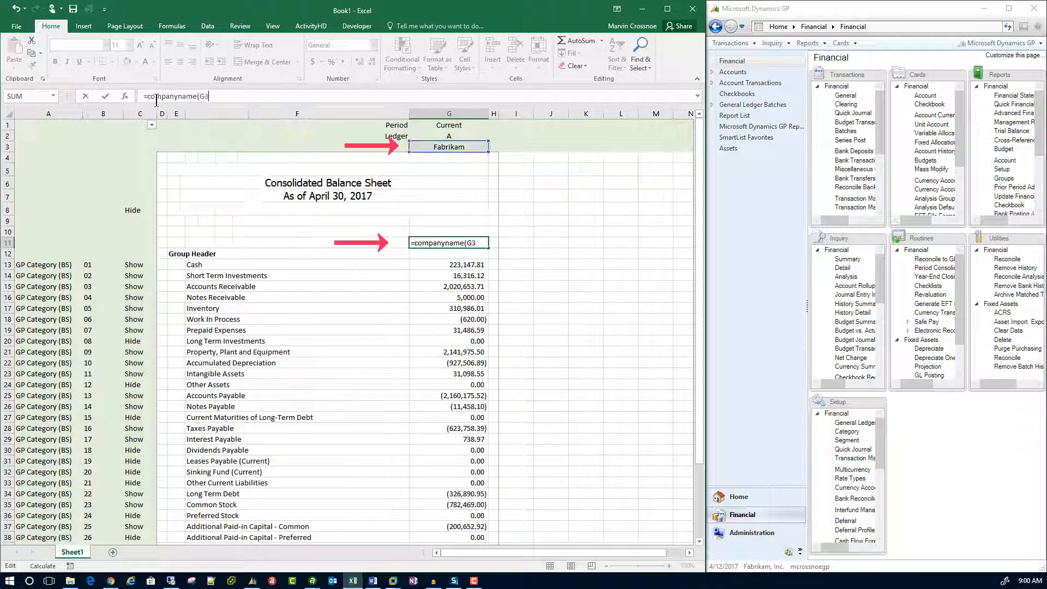
key(Return)
Add G$3 as the company argument at the end of the Cash row's Balance formula in G13
click(459, 262)
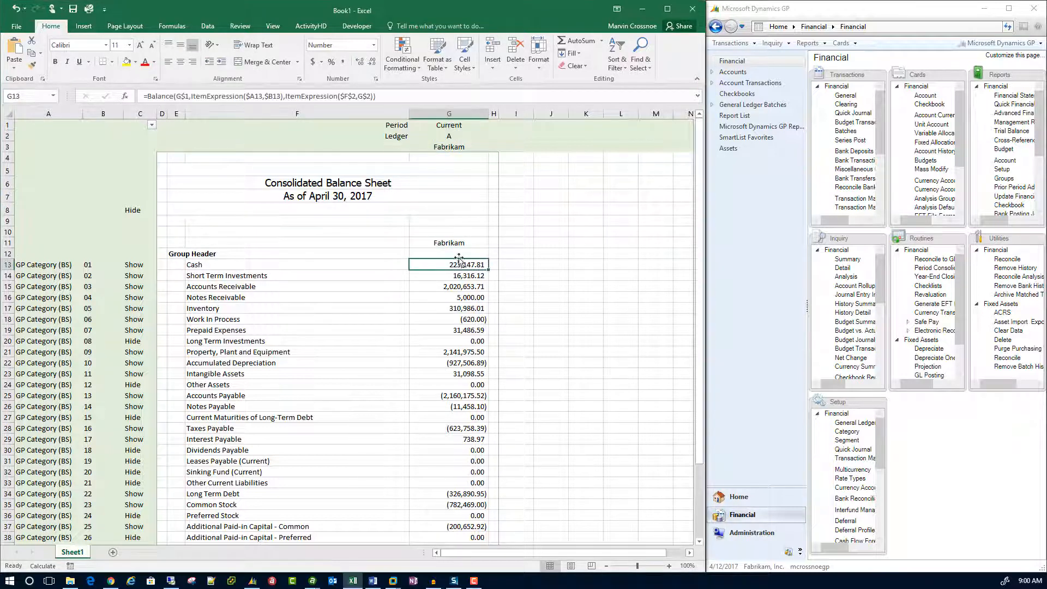
key(F2)
key(Left)
text(,G$3)
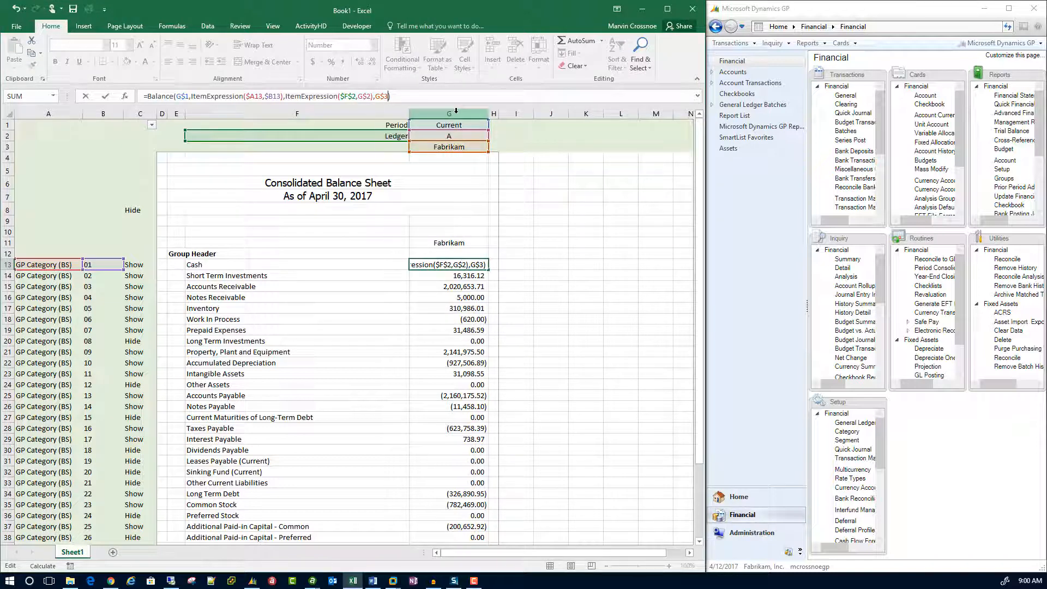
key(Return)
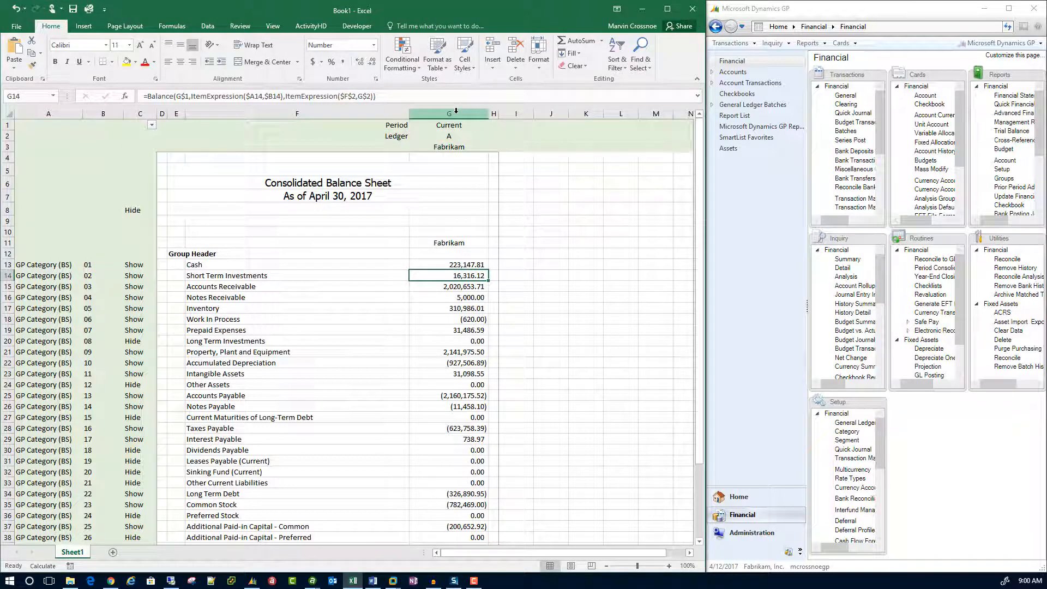
Fill the G13 Balance formula down the amounts column and recalculate the report
click(468, 266)
double_click(487, 270)
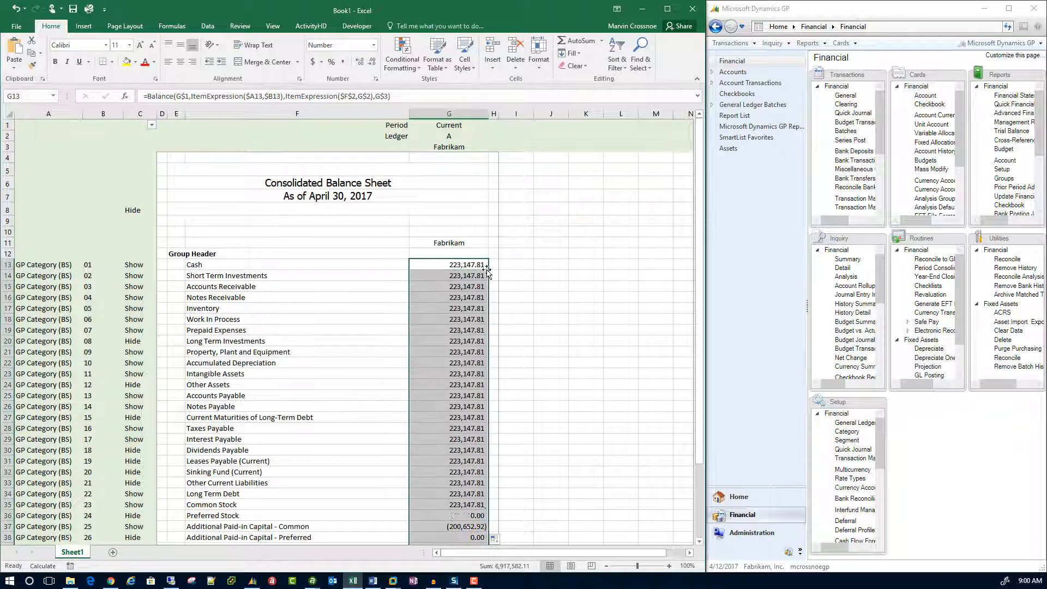
click(309, 26)
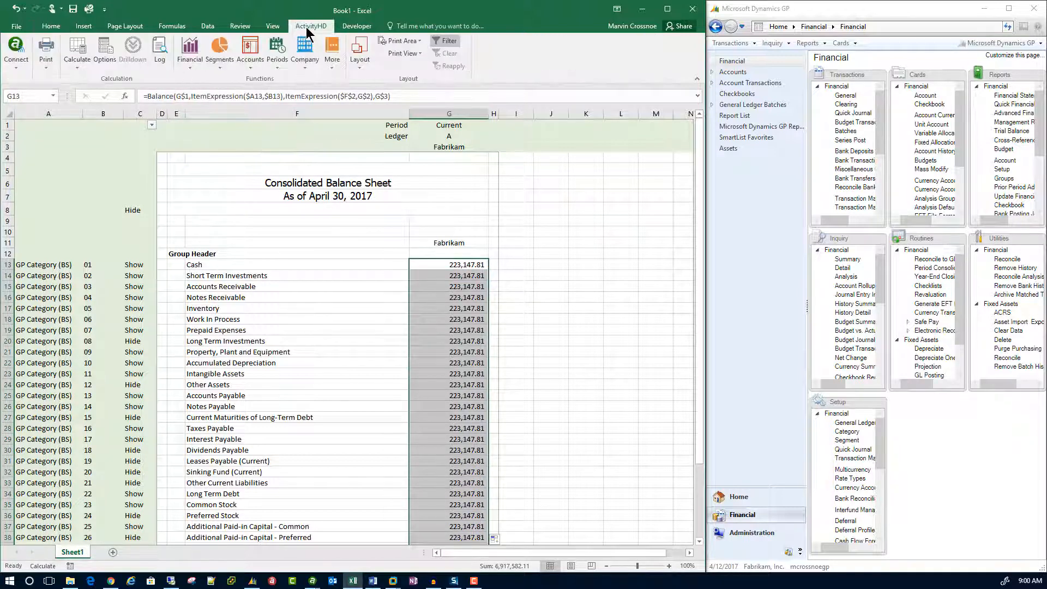
click(77, 48)
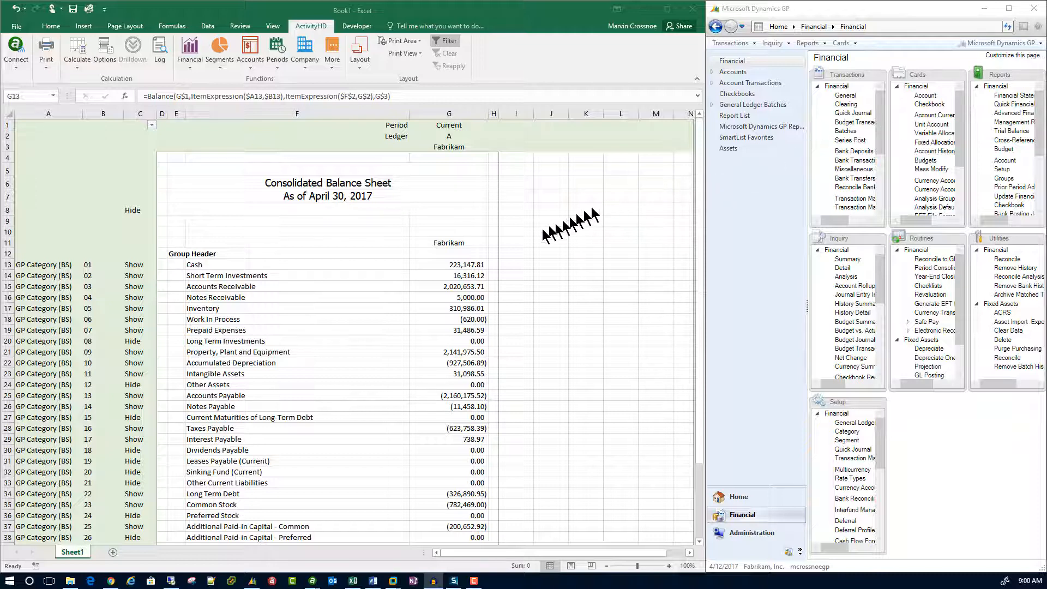
click(466, 276)
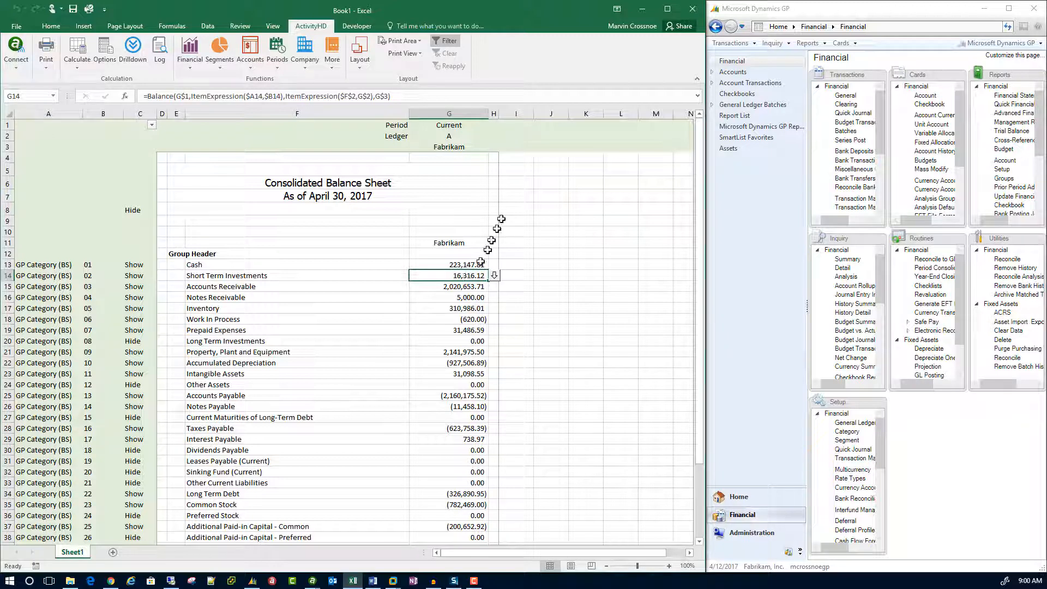
Copy columns G:H with the Fabrikam amounts and paste them starting at column I
click(469, 114)
right_click(475, 116)
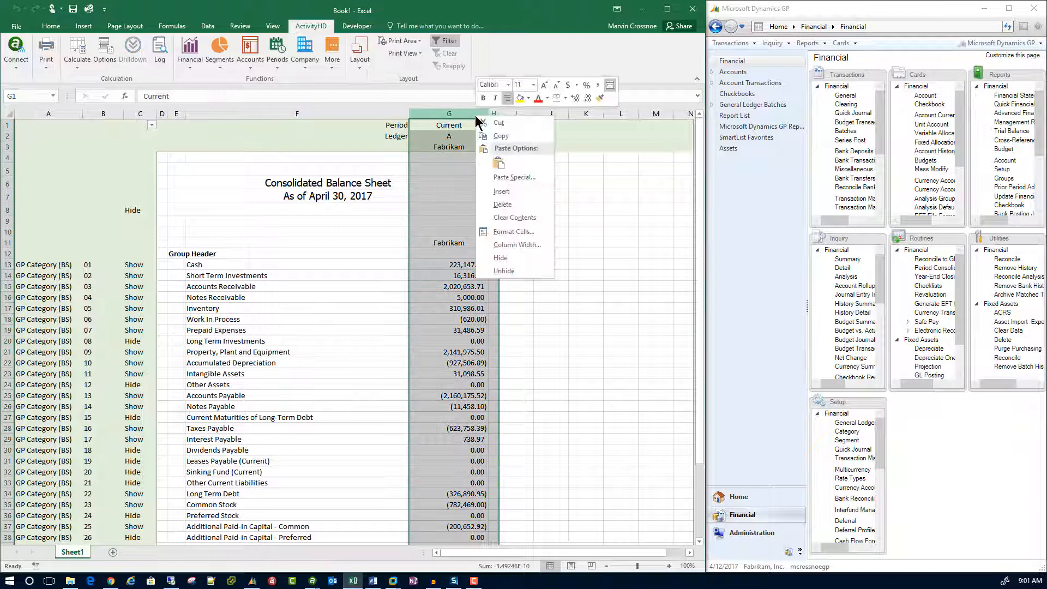
click(500, 136)
click(514, 115)
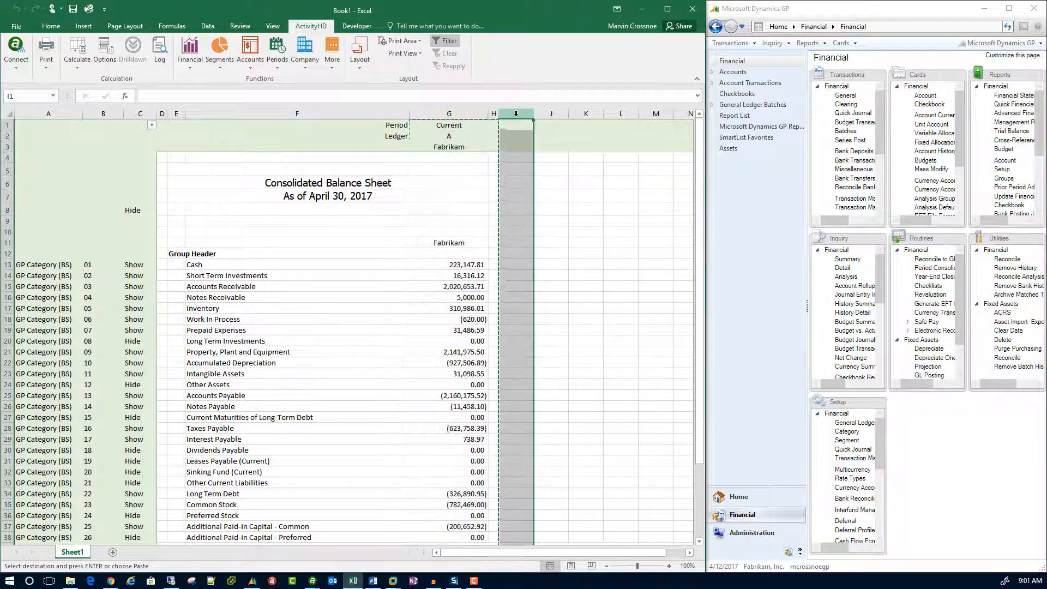
right_click(514, 115)
click(538, 173)
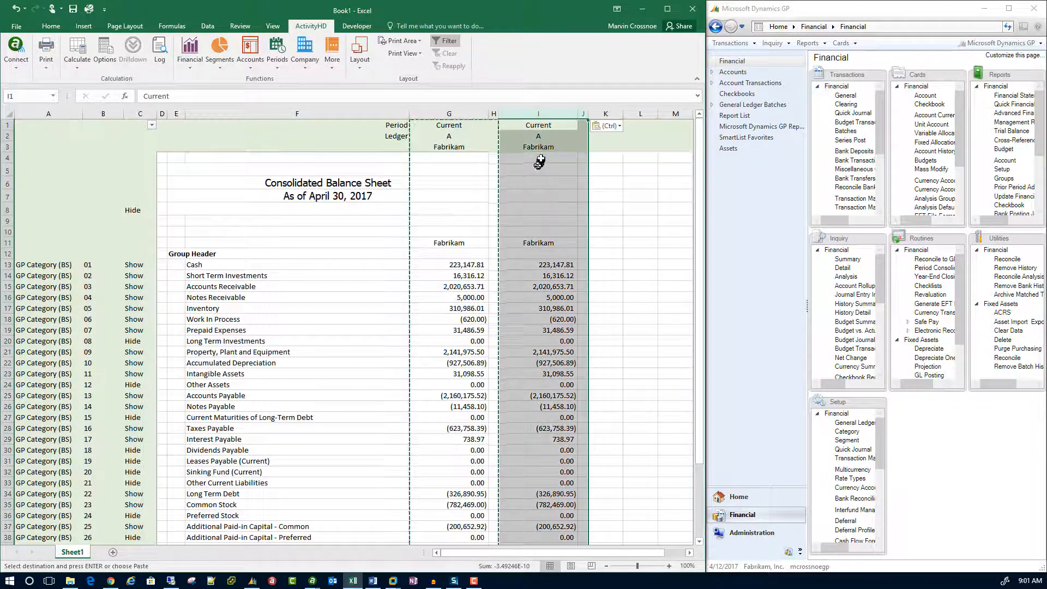
Set the company in I3 to University and recalculate the report
click(538, 147)
text(U)
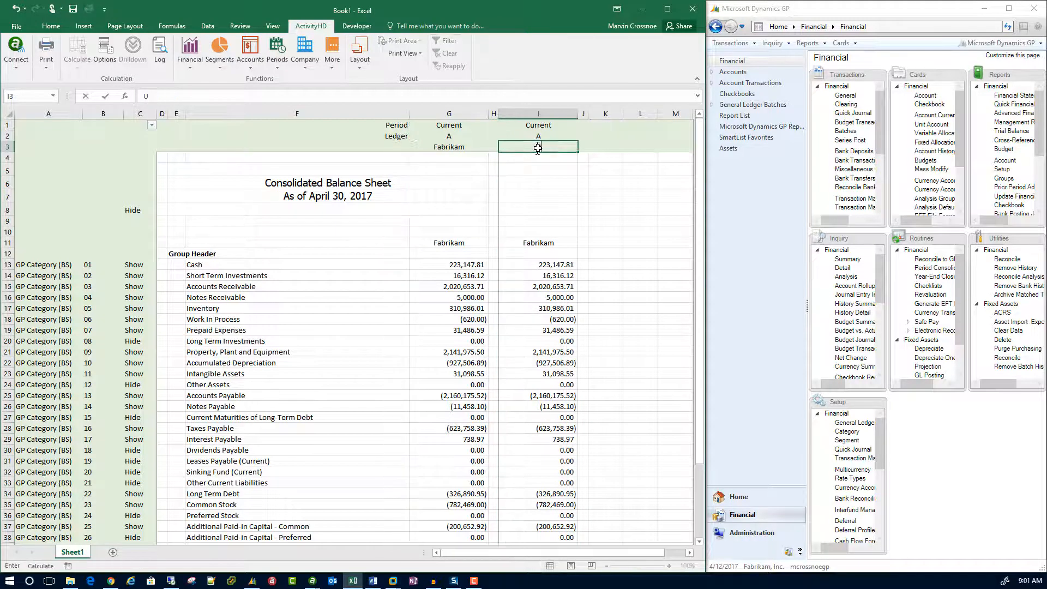
text(niversity)
key(Return)
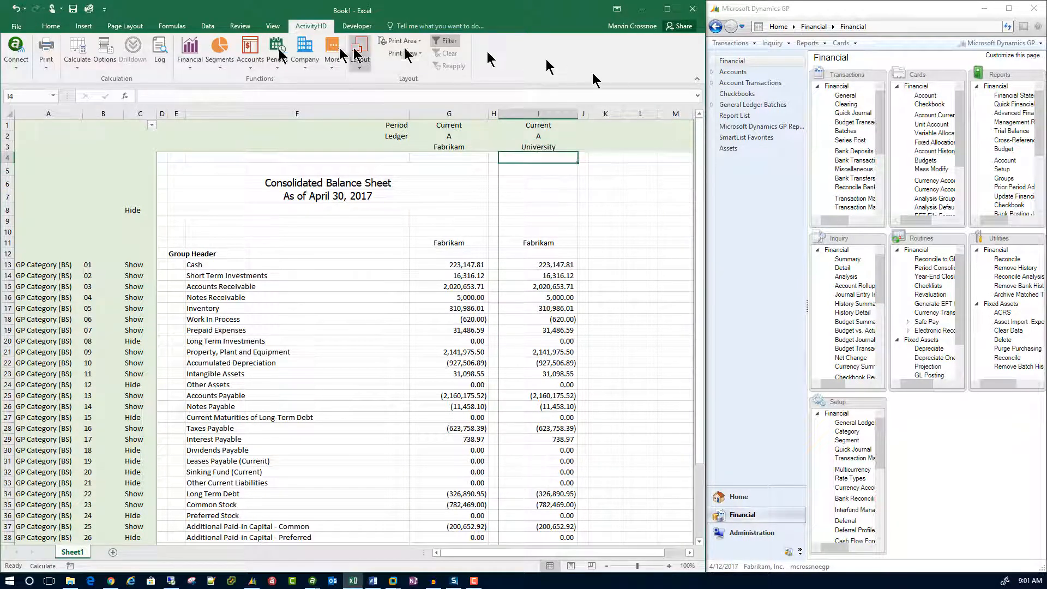
click(80, 50)
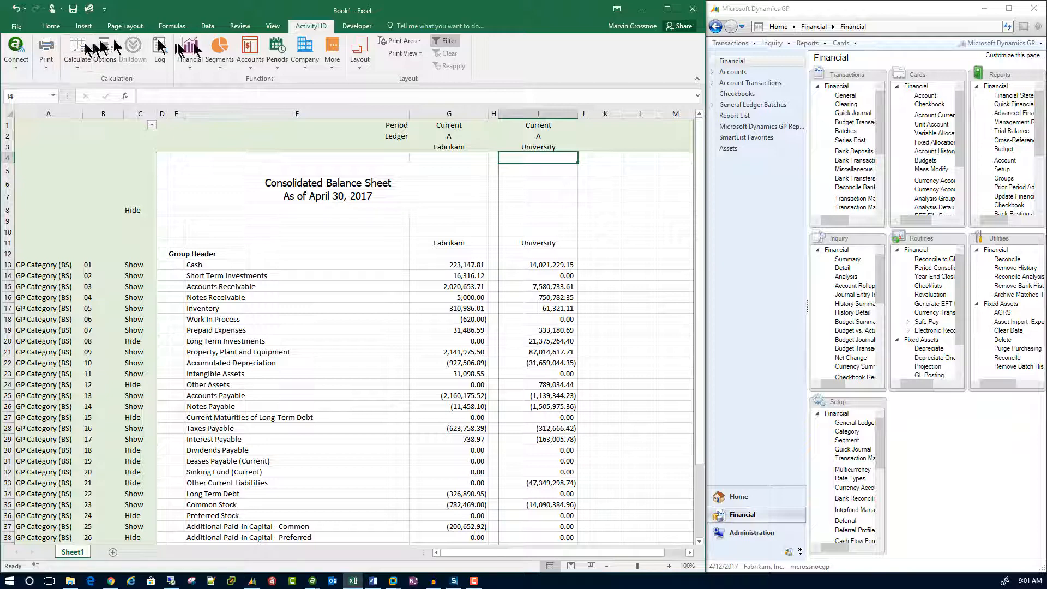
Enter the column heading Consolidated in K11, beside the University column
click(601, 244)
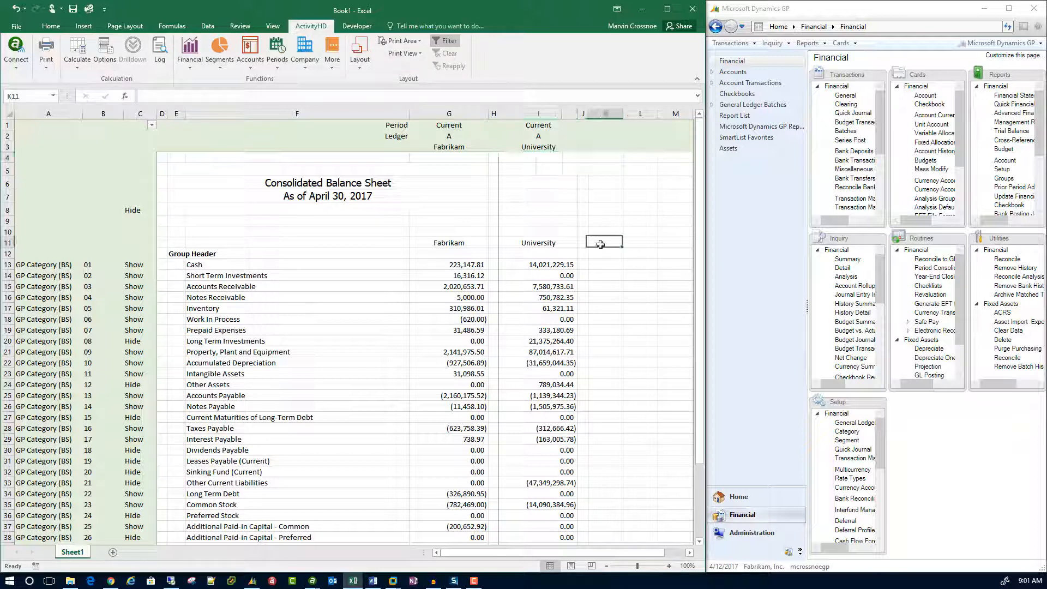
text(Consolidated)
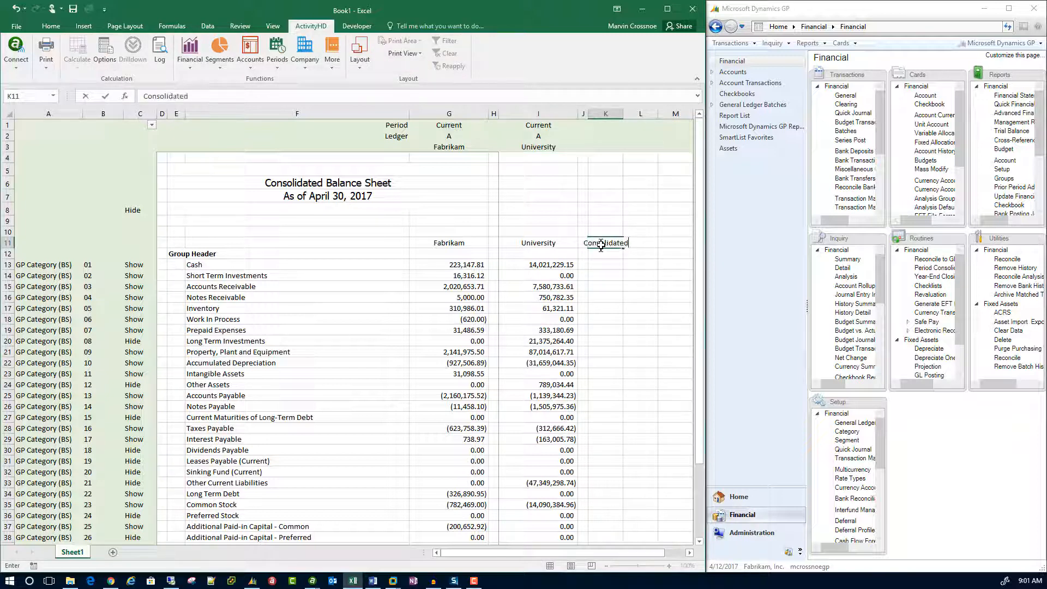
key(Return)
Enter =SUM(G13,I13) for the Cash row in K13 and fill the formula down to K43
click(602, 266)
text(=)
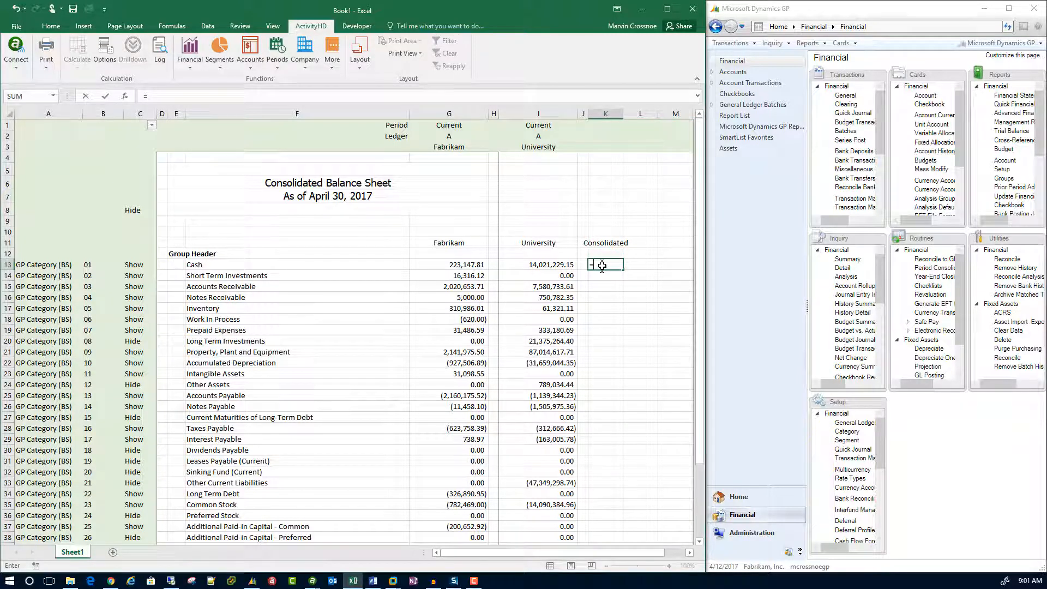
text(sum(g)
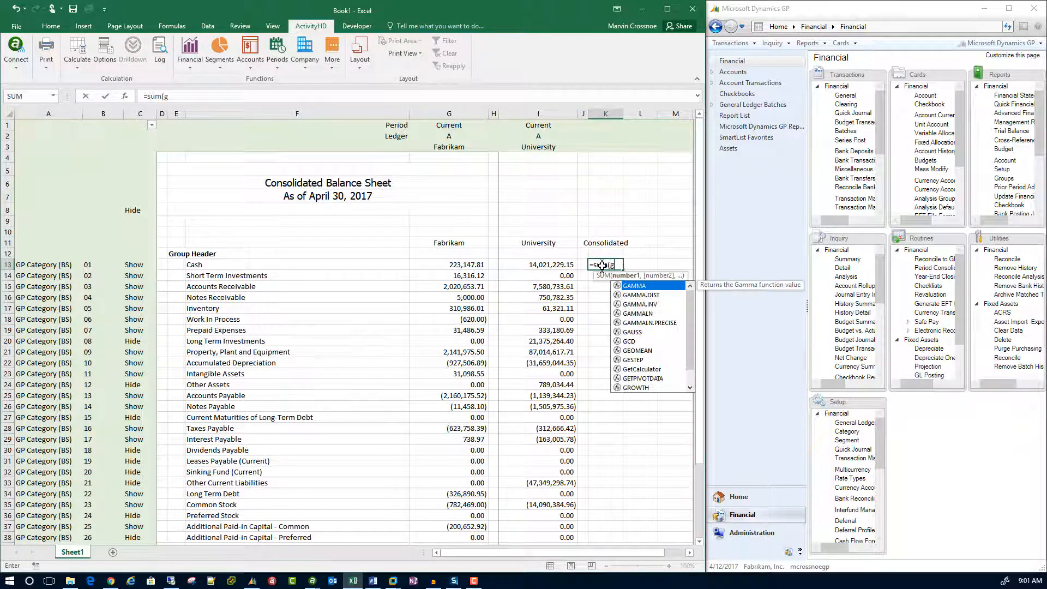
text(13,i13)
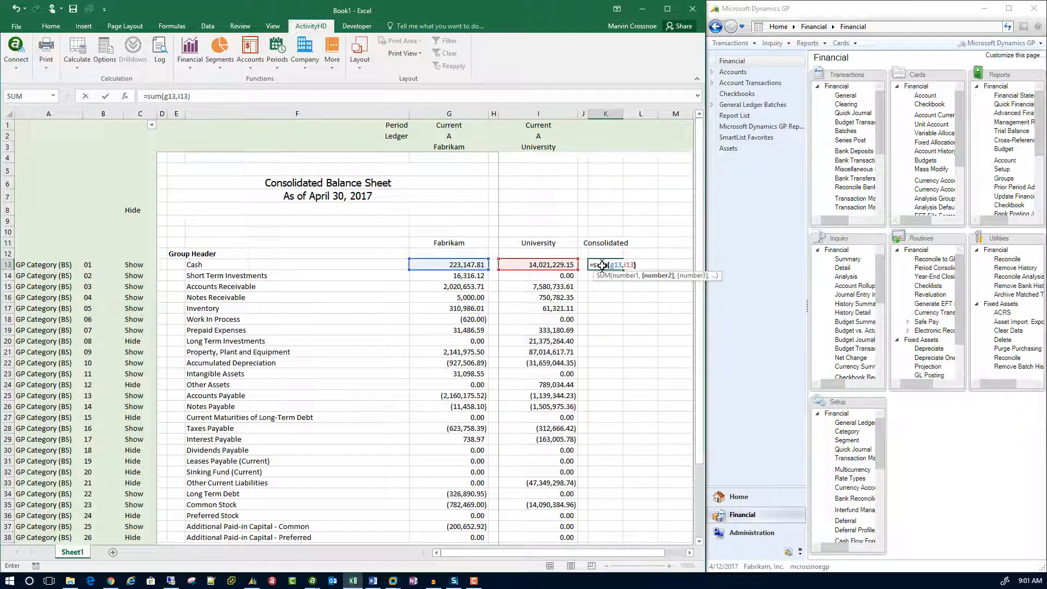
key(Return)
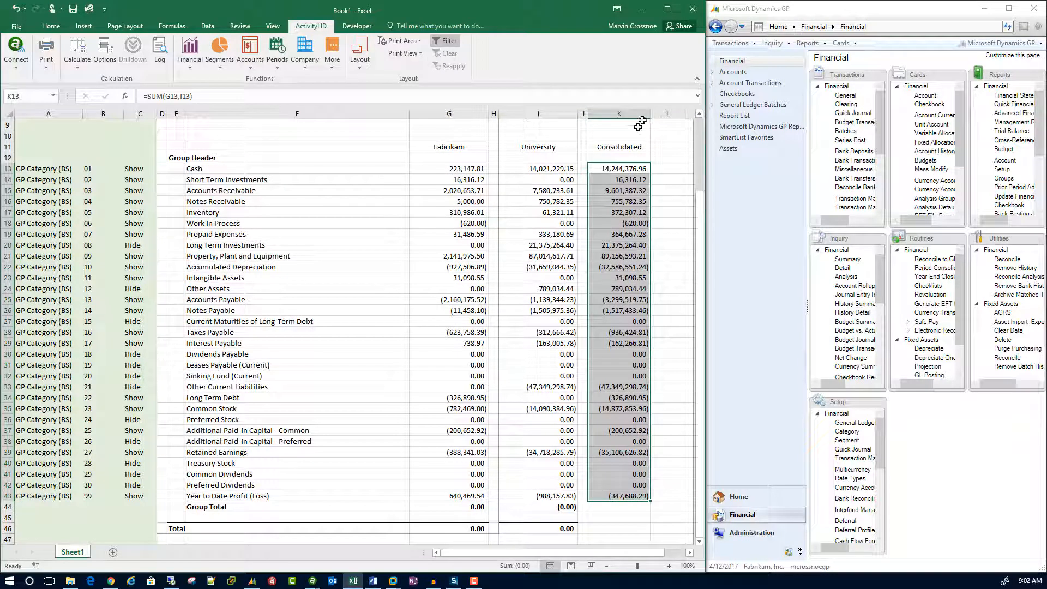
Drill down into the University Notes Receivable balance in I16 to view its journal detail, and close the drilldown window
click(533, 203)
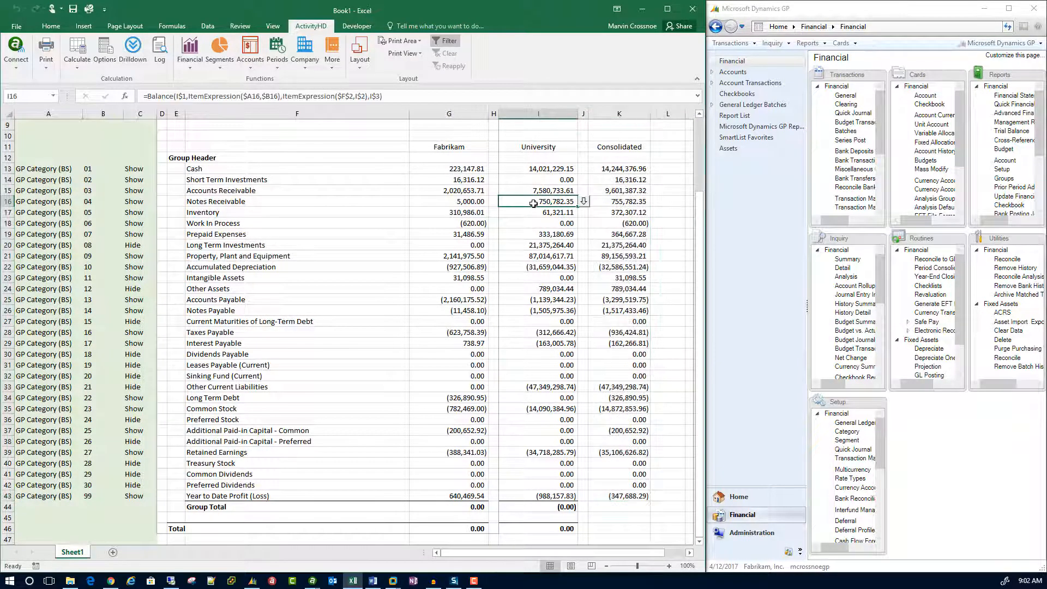
click(586, 202)
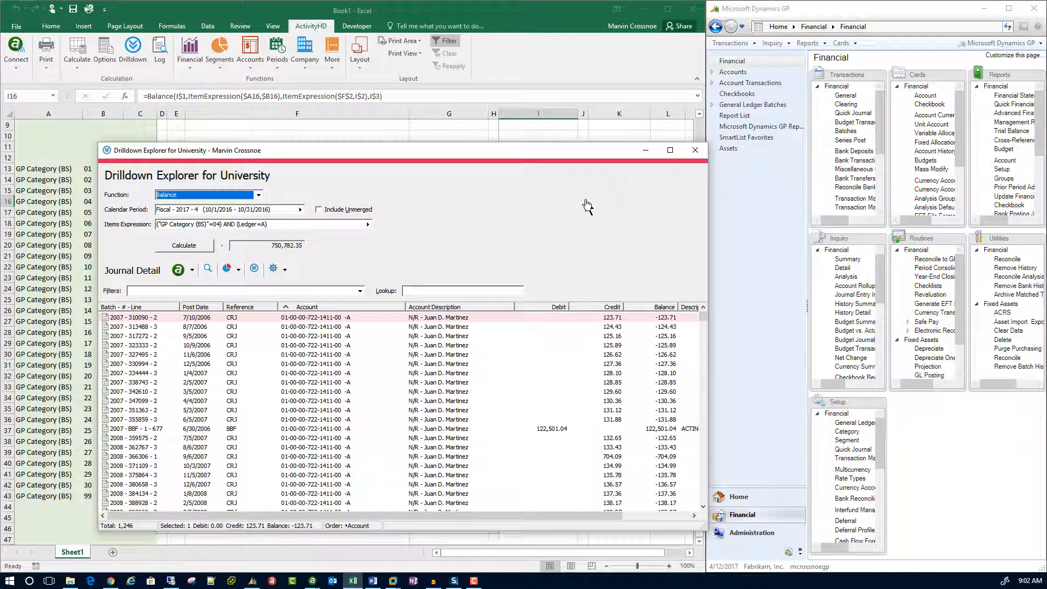
click(699, 152)
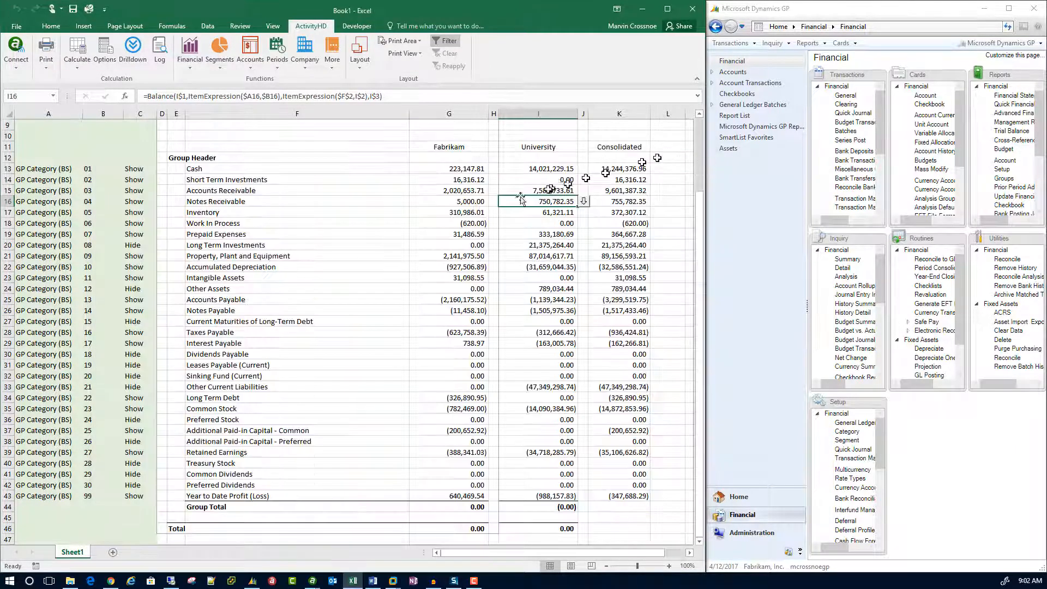
Drill down into the Fabrikam Accounts Receivable balance in G15 and open the source journal entry of line 2014.1.00000 - 88 - 1
click(461, 191)
click(495, 192)
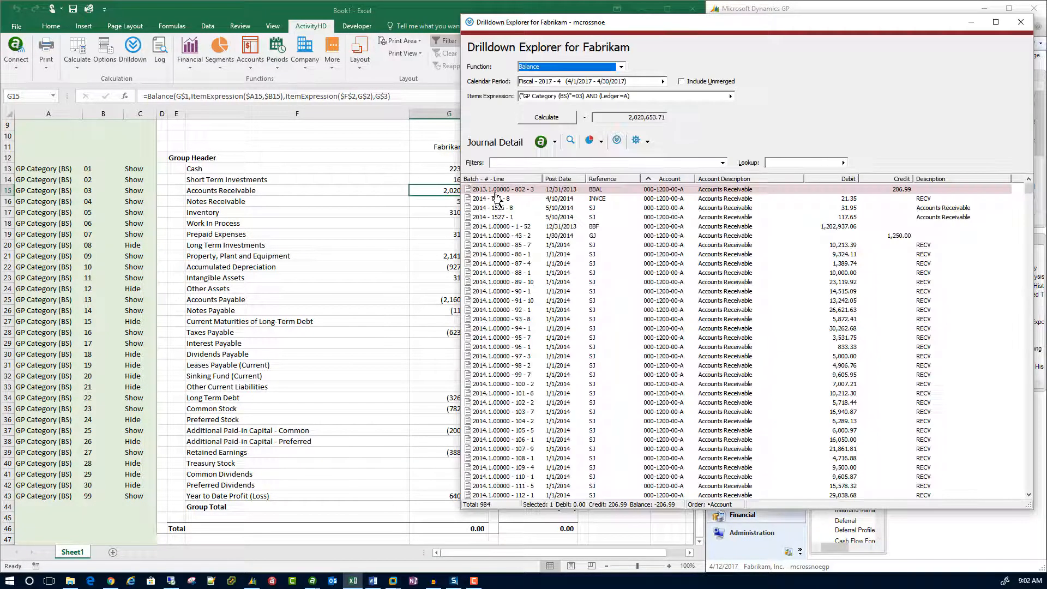
click(554, 274)
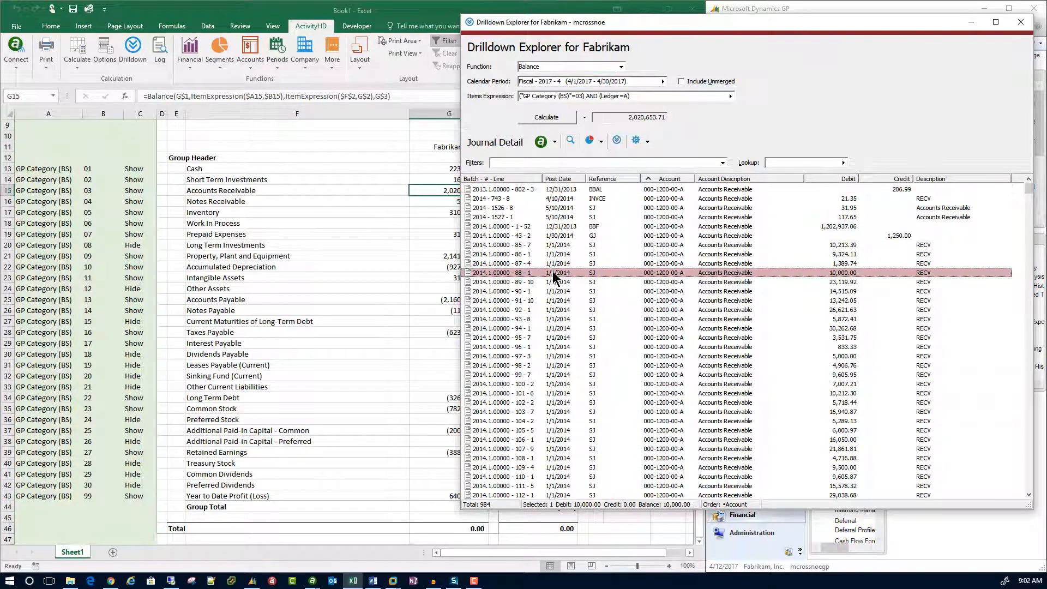
double_click(554, 274)
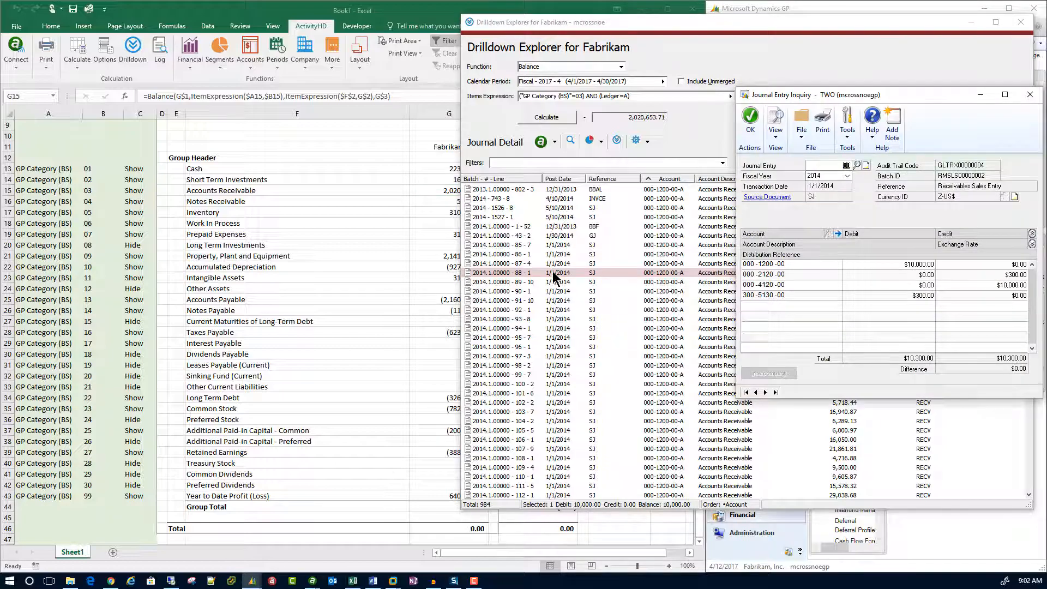